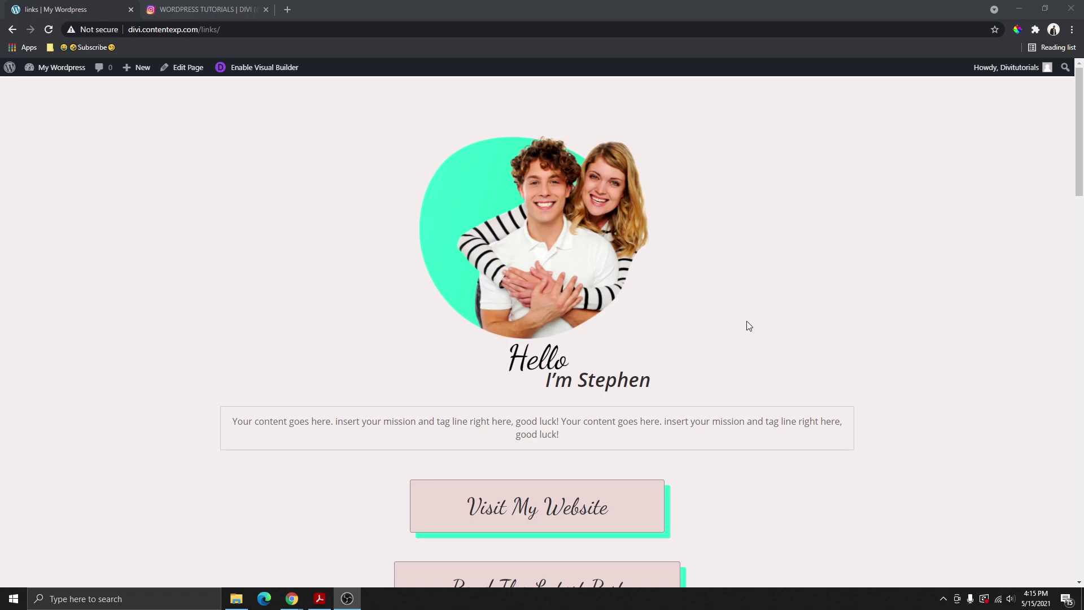
Step: Scroll up and down through the links page to review its content
scroll(692, 336, down, 4)
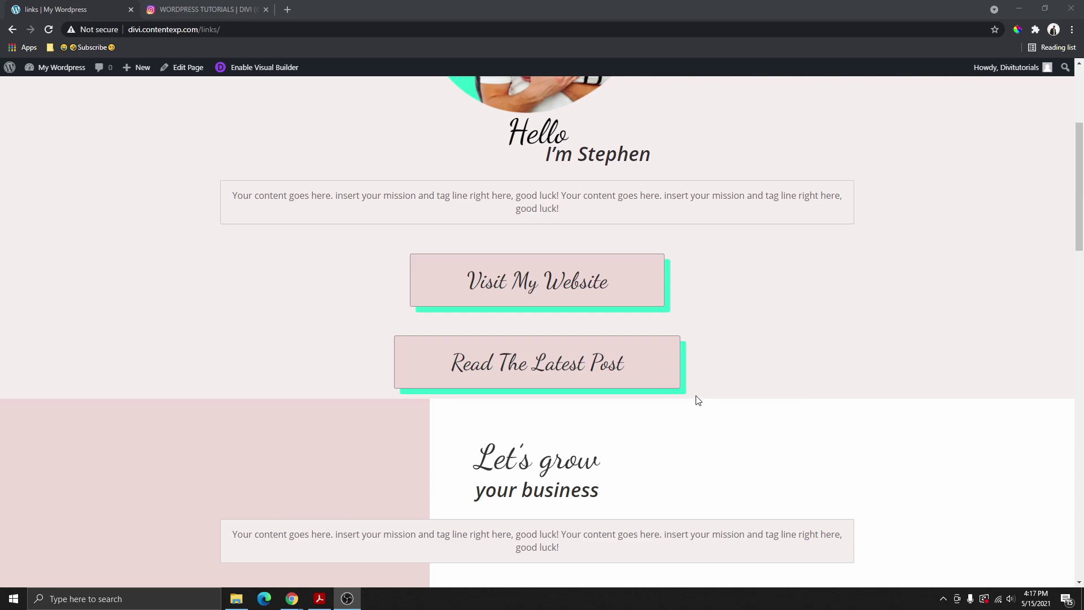
scroll(702, 389, up, 4)
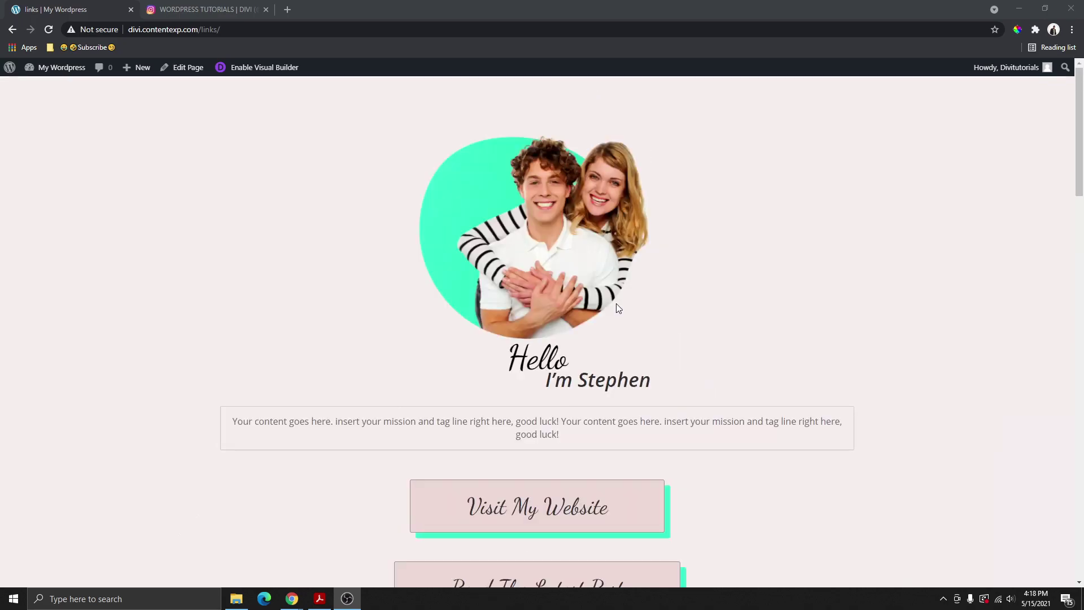
scroll(604, 291, down, 14)
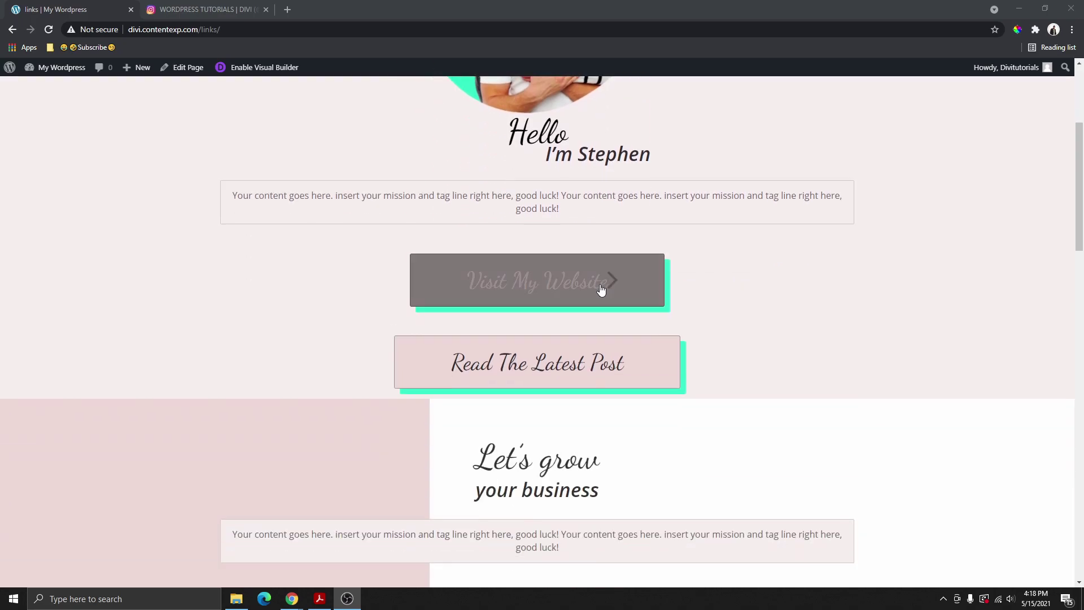
scroll(609, 315, down, 10)
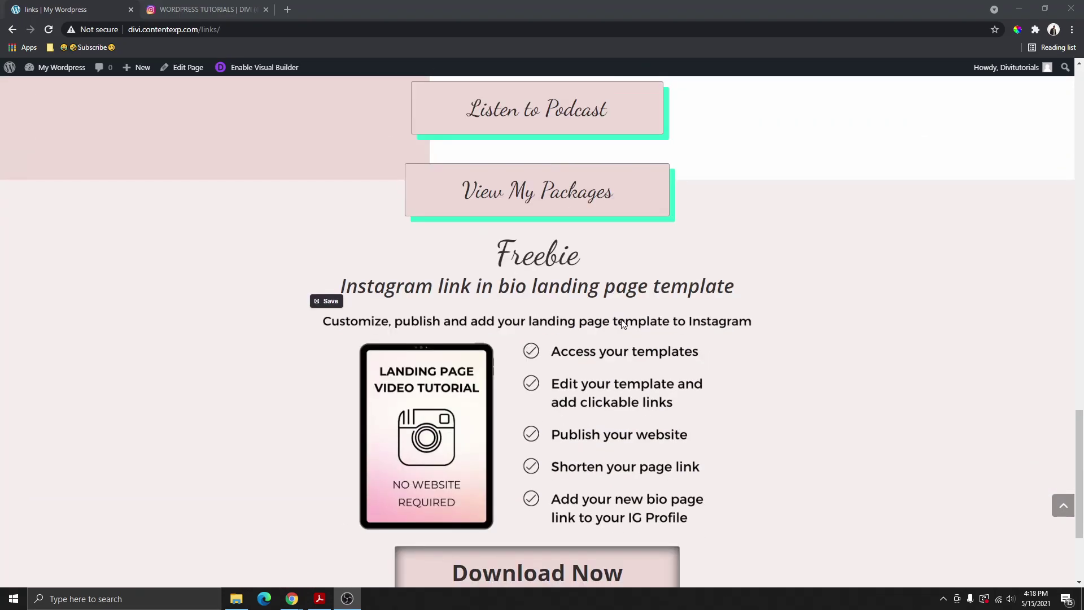
scroll(593, 339, up, 8)
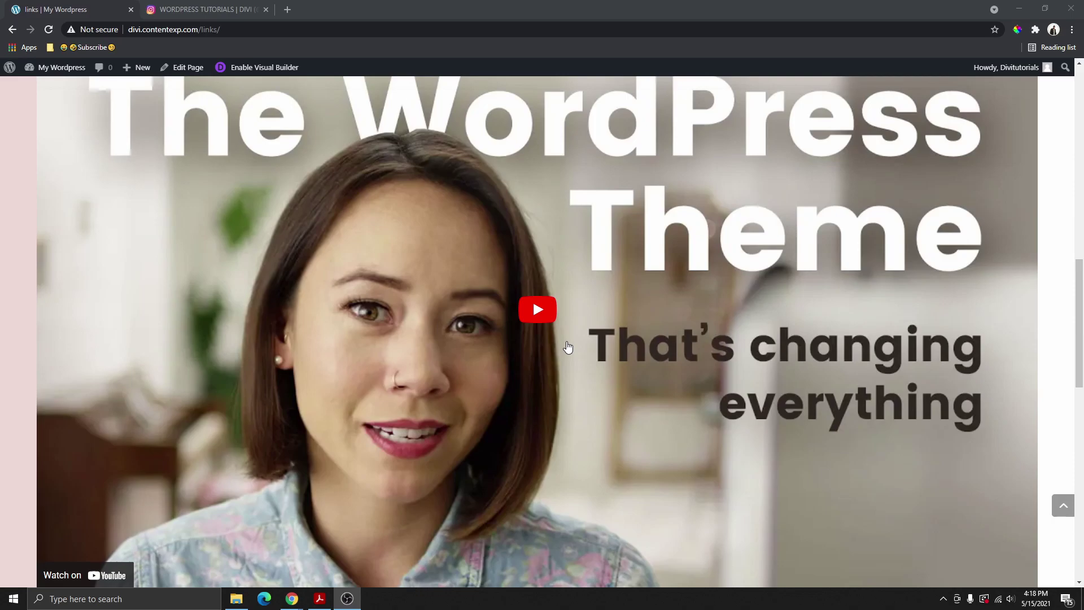
scroll(564, 333, up, 10)
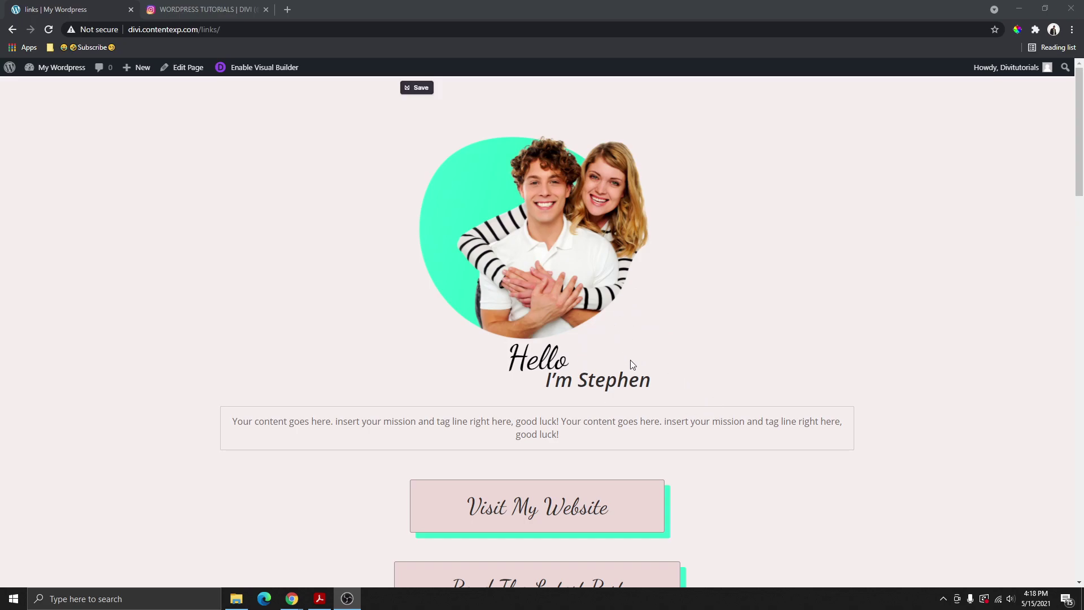
scroll(605, 344, down, 10)
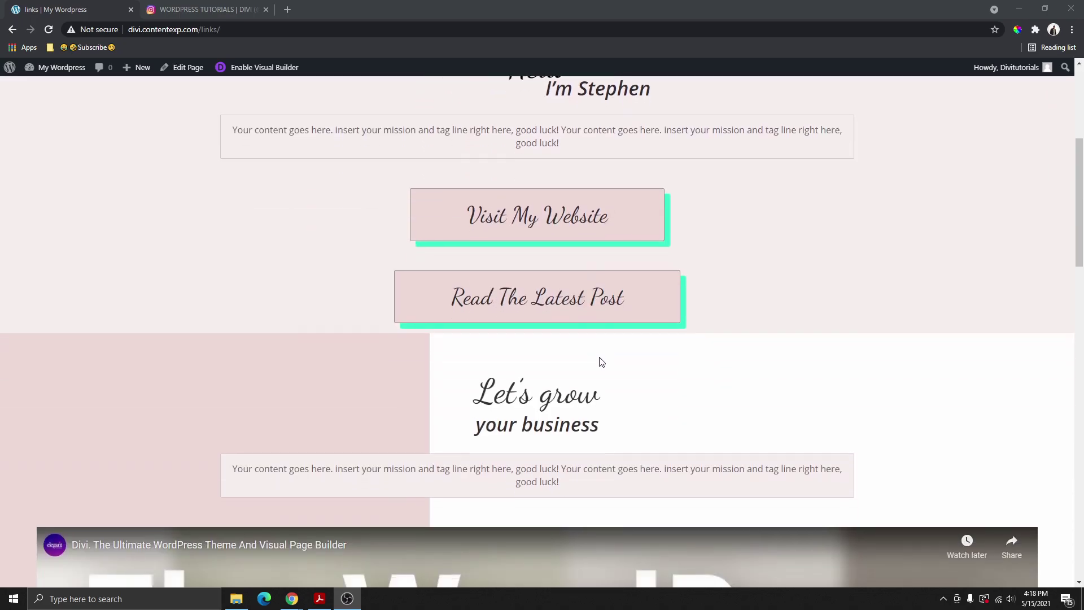
scroll(602, 354, down, 12)
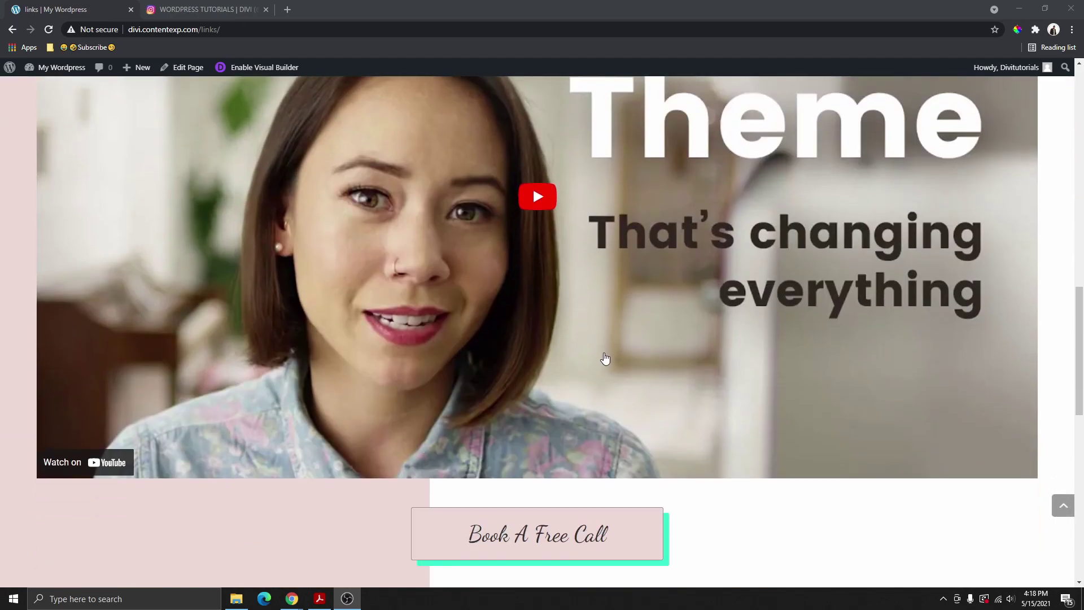
scroll(556, 362, down, 6)
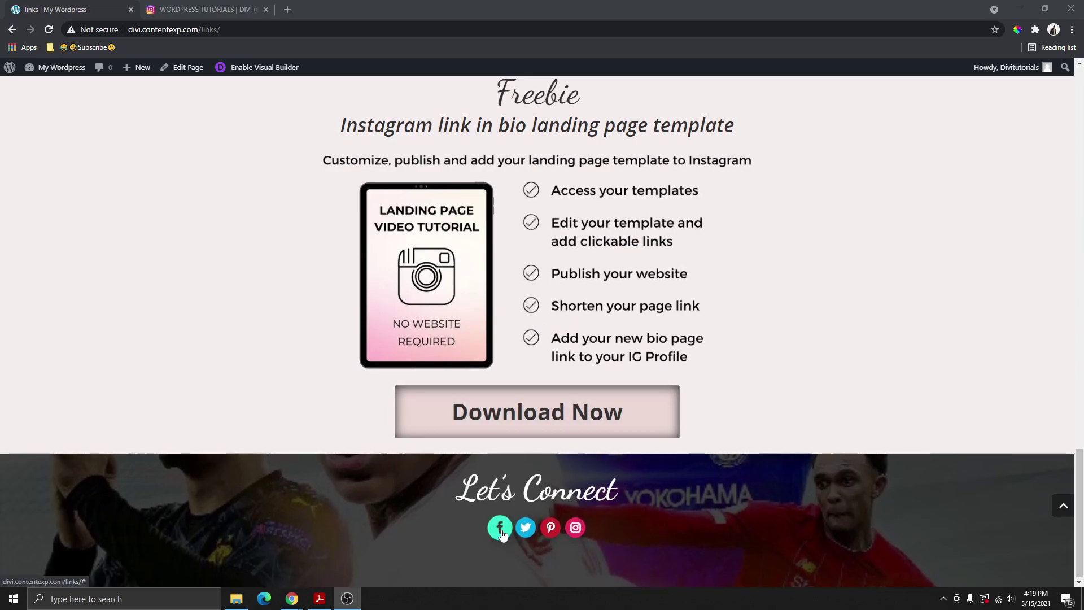
scroll(538, 520, up, 20)
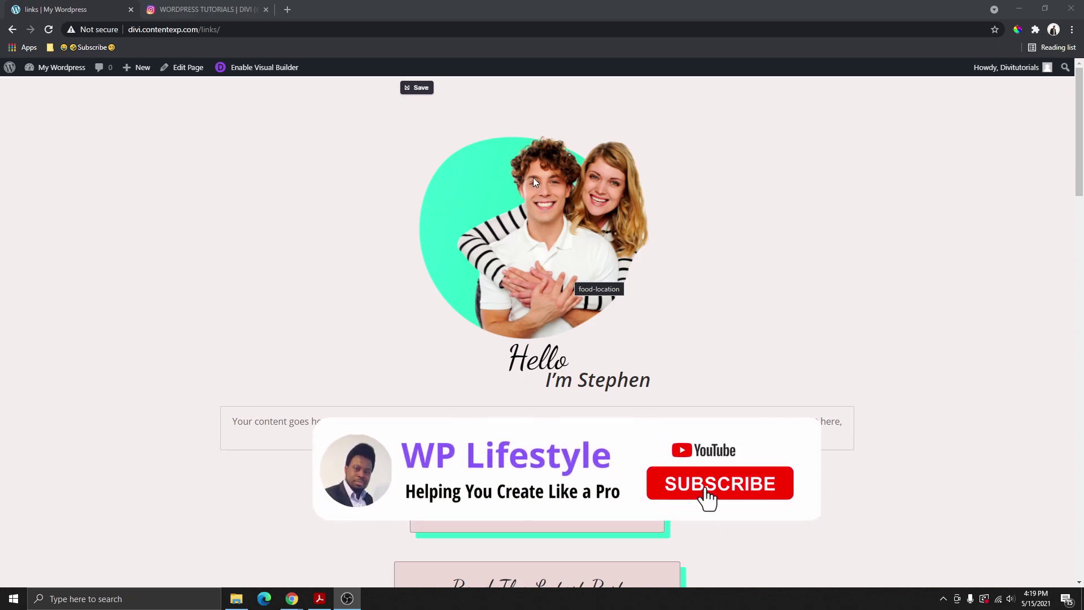
Step: Check the links page in the Pixel 2 XL mobile preview, then close DevTools
click(648, 254)
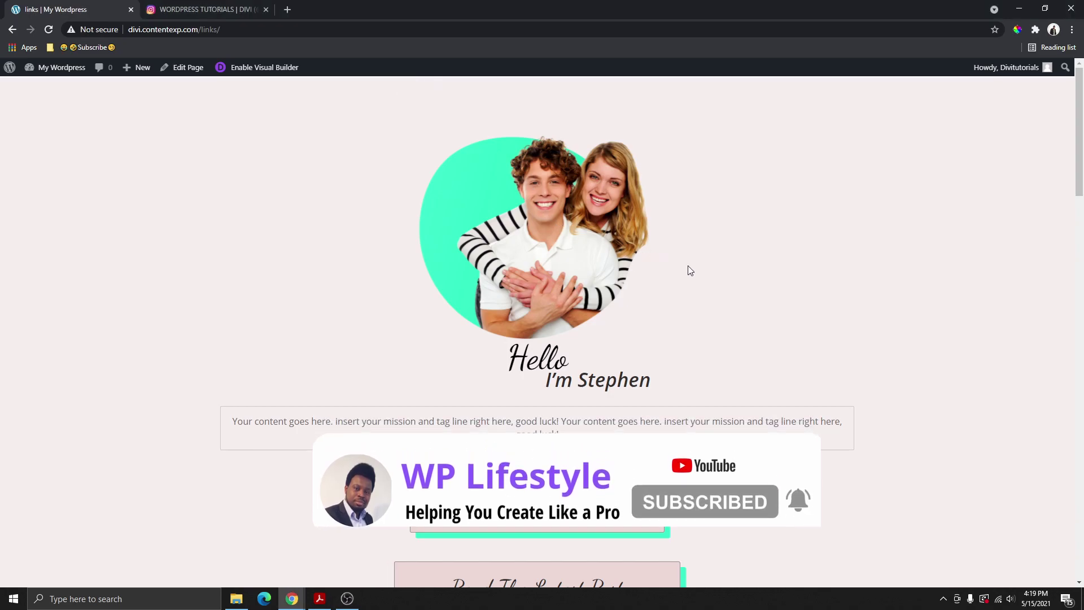
key(ctrl+shift+i)
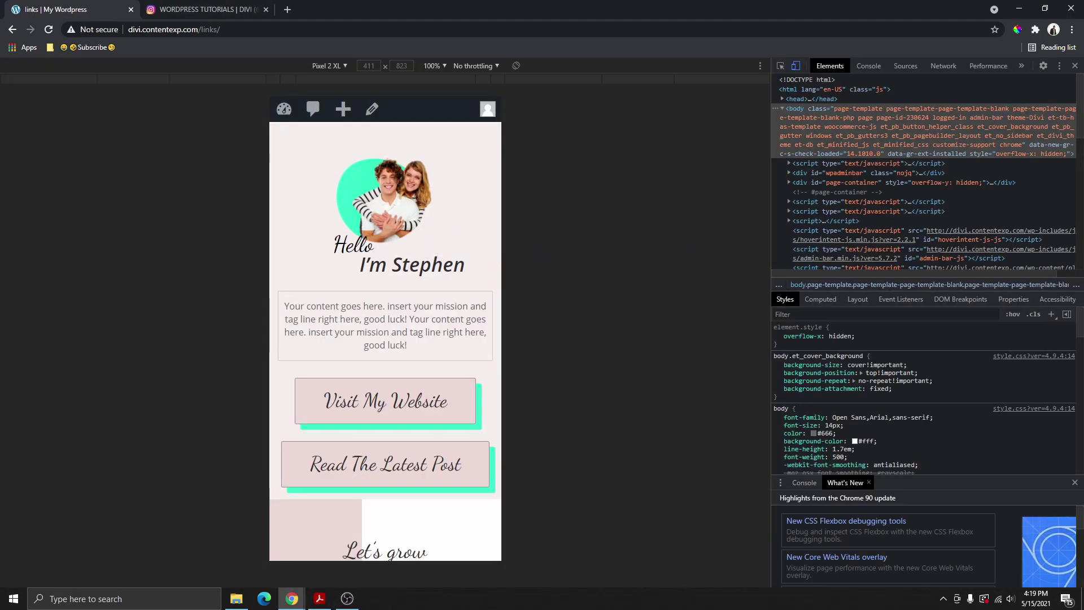
scroll(429, 254, down, 15)
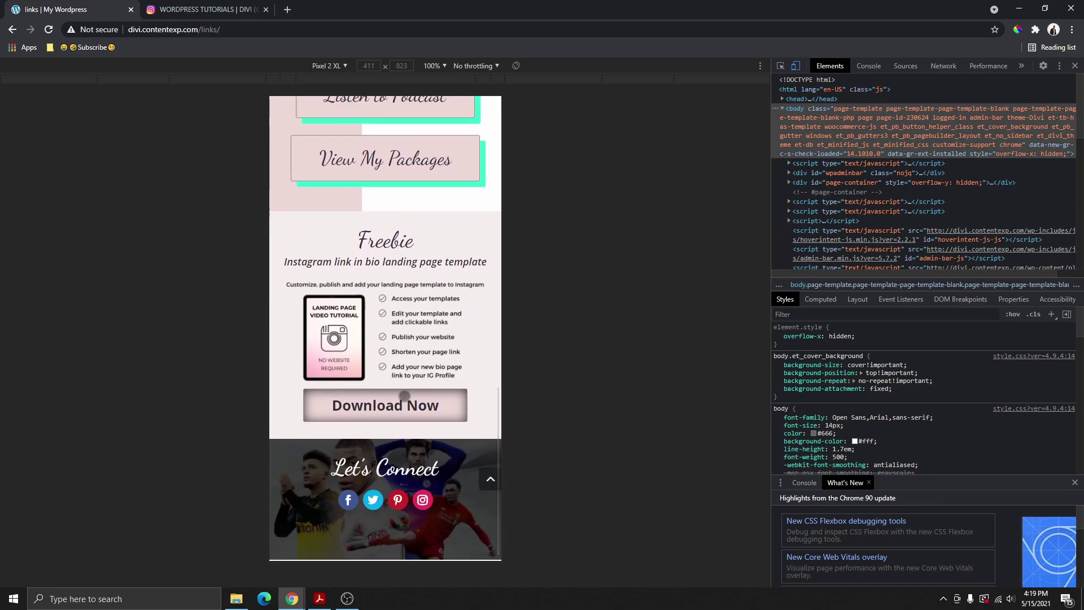
scroll(408, 340, up, 15)
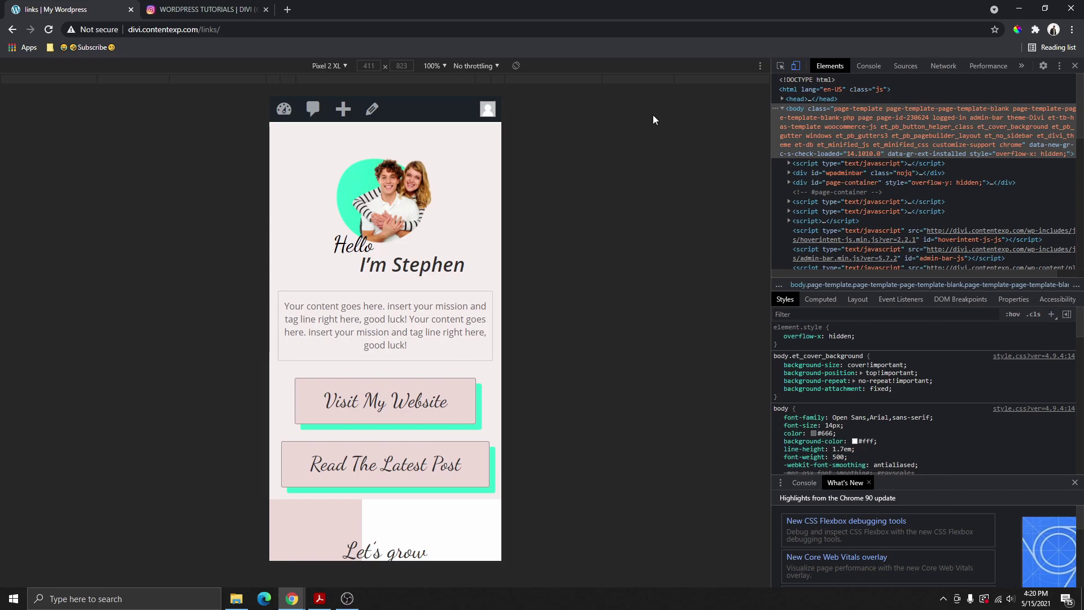
key(F12)
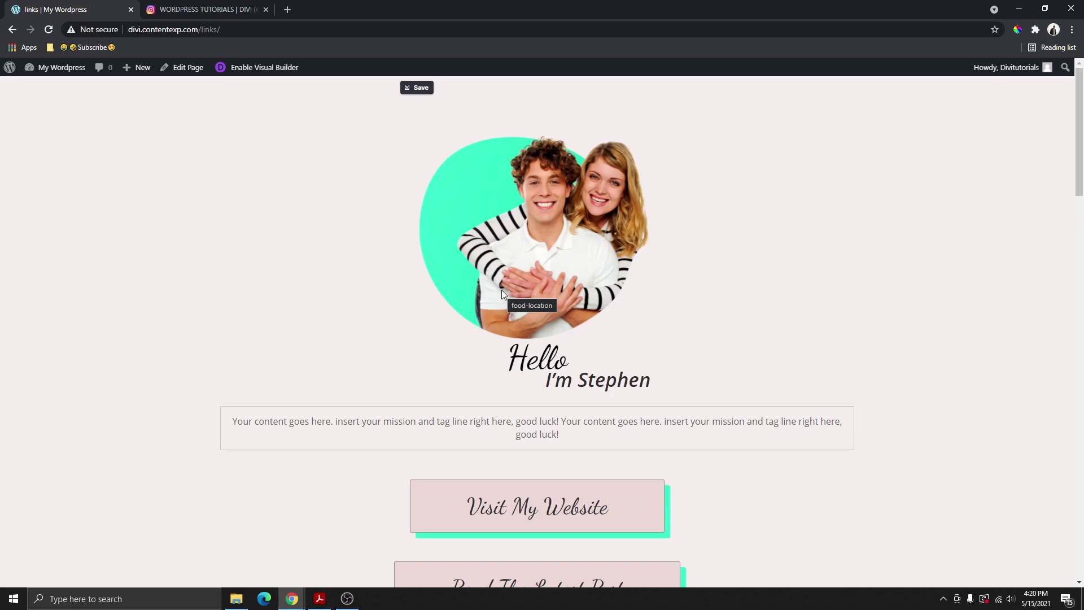
Step: Go to the WordPress dashboard and open the Pages list to add the Linkinbio page
scroll(551, 322, down, 20)
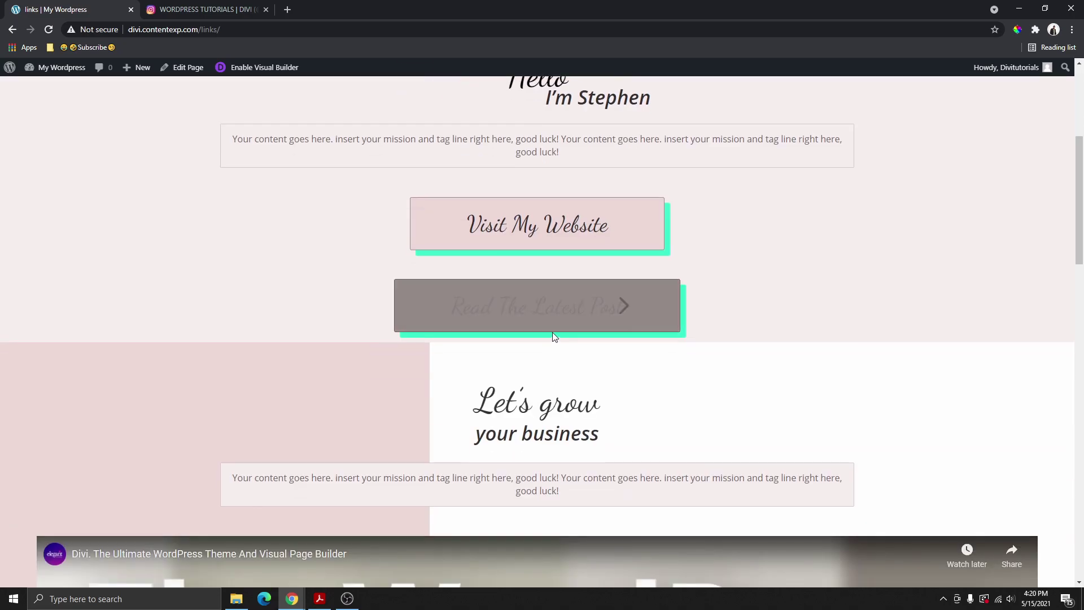
scroll(569, 346, down, 2)
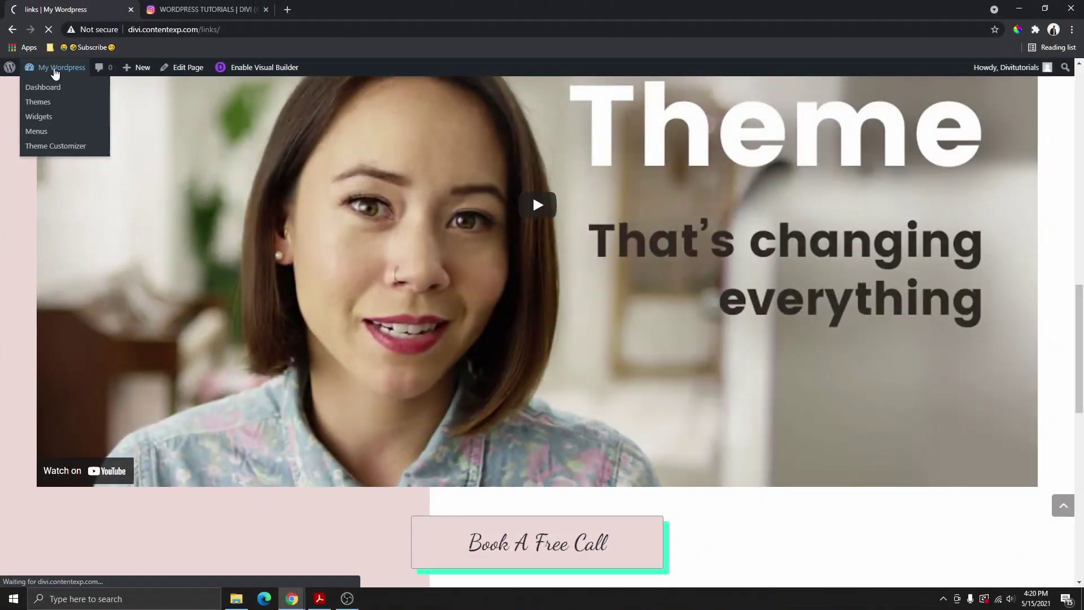
click(54, 70)
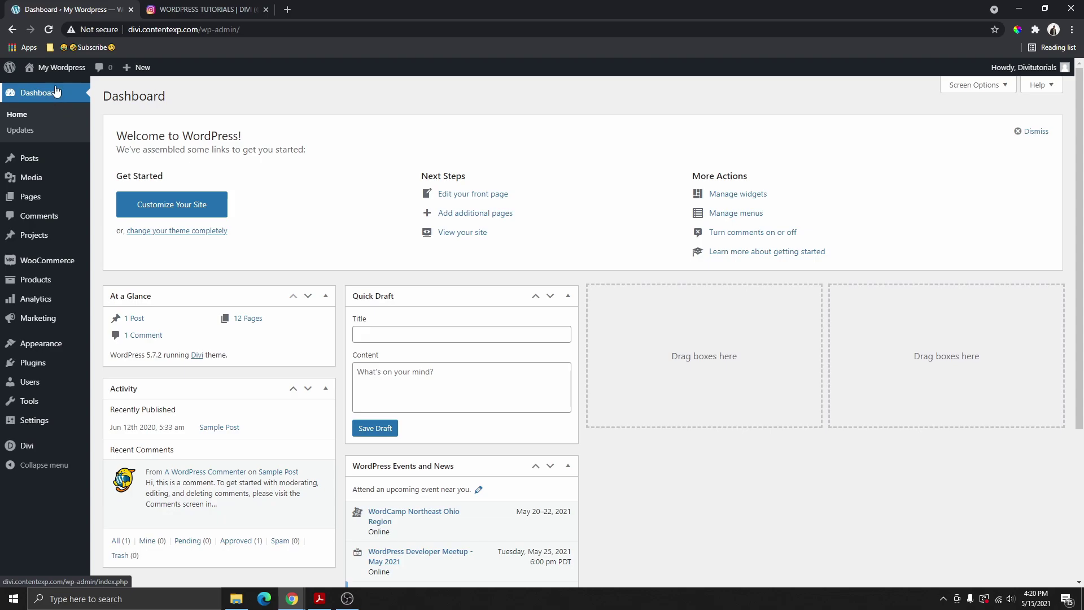
click(27, 199)
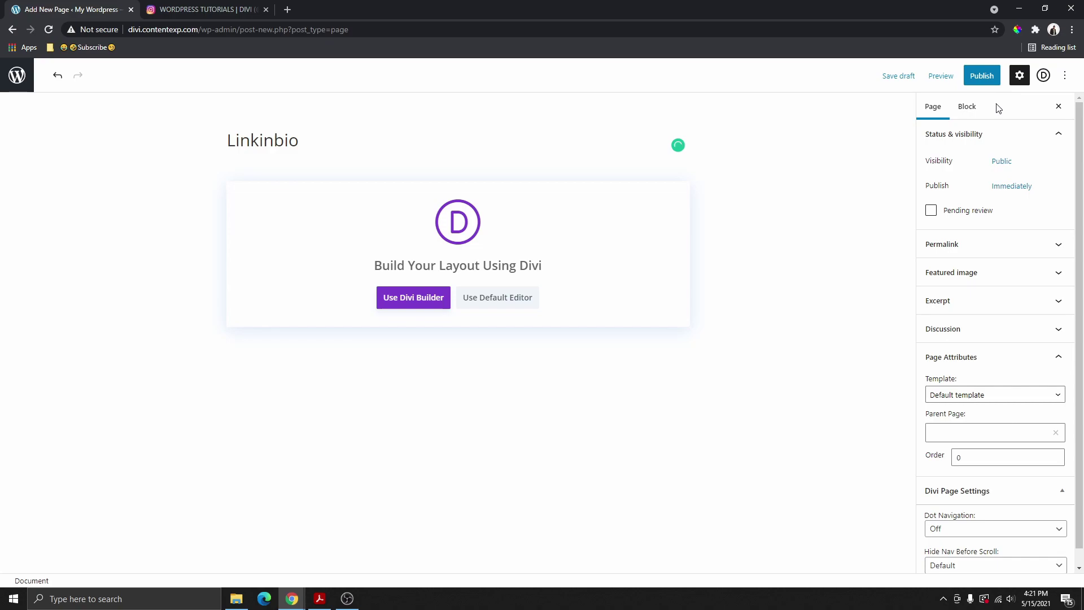
Step: Publish Linkinbio, switch its template to Blank Page, update, and launch Divi Builder
click(982, 75)
click(983, 76)
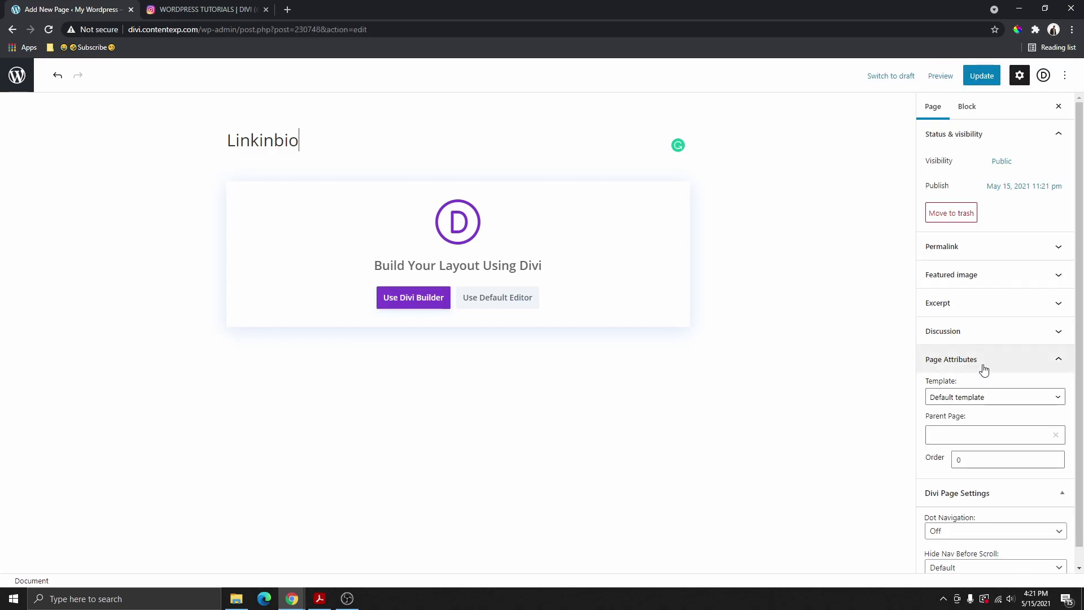
click(985, 365)
click(988, 370)
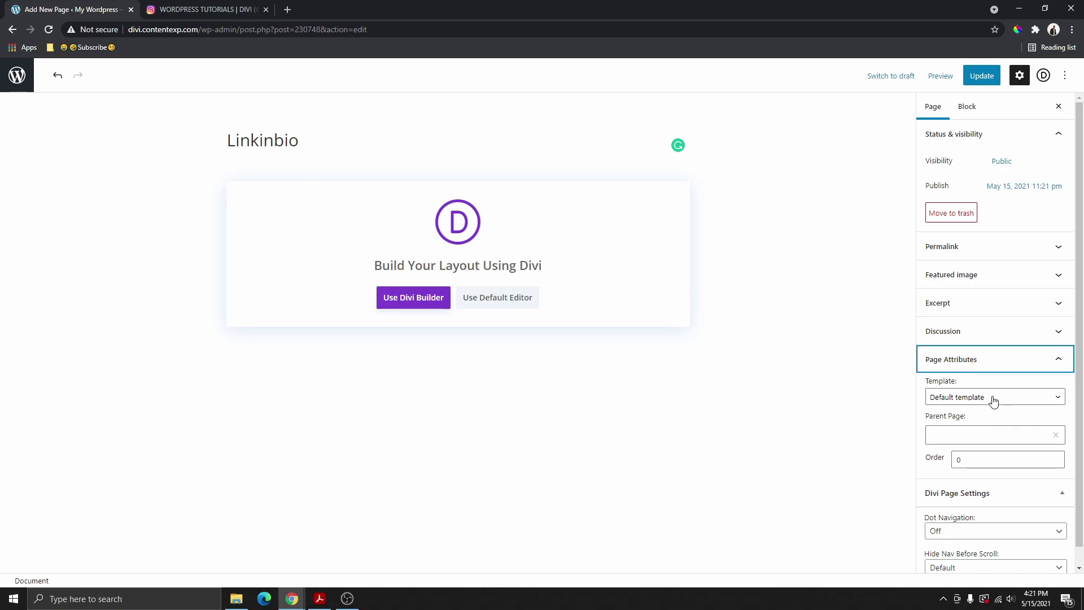
click(992, 398)
click(981, 421)
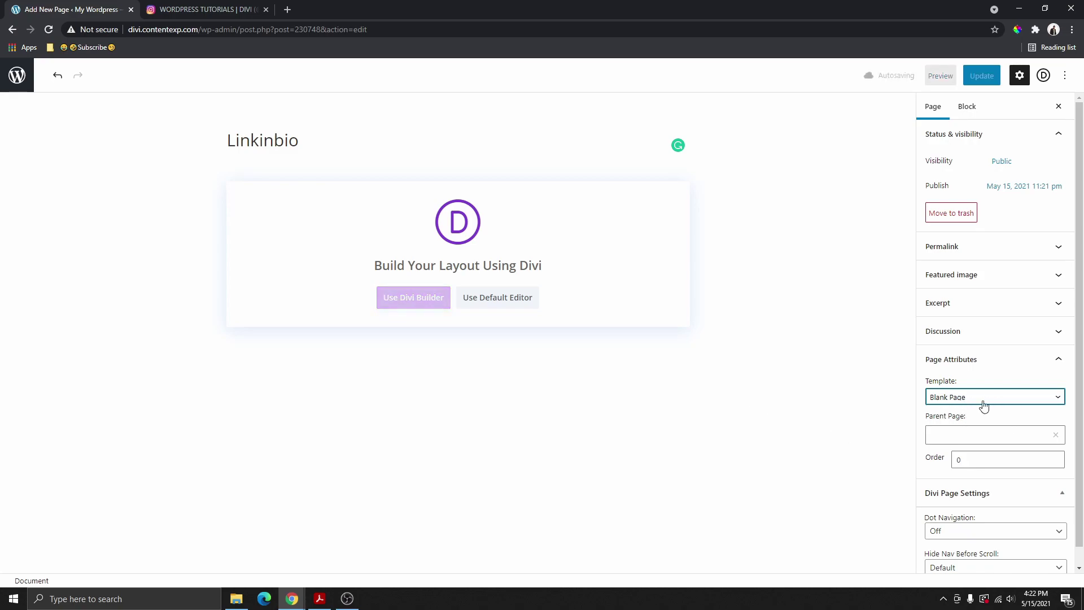
click(984, 81)
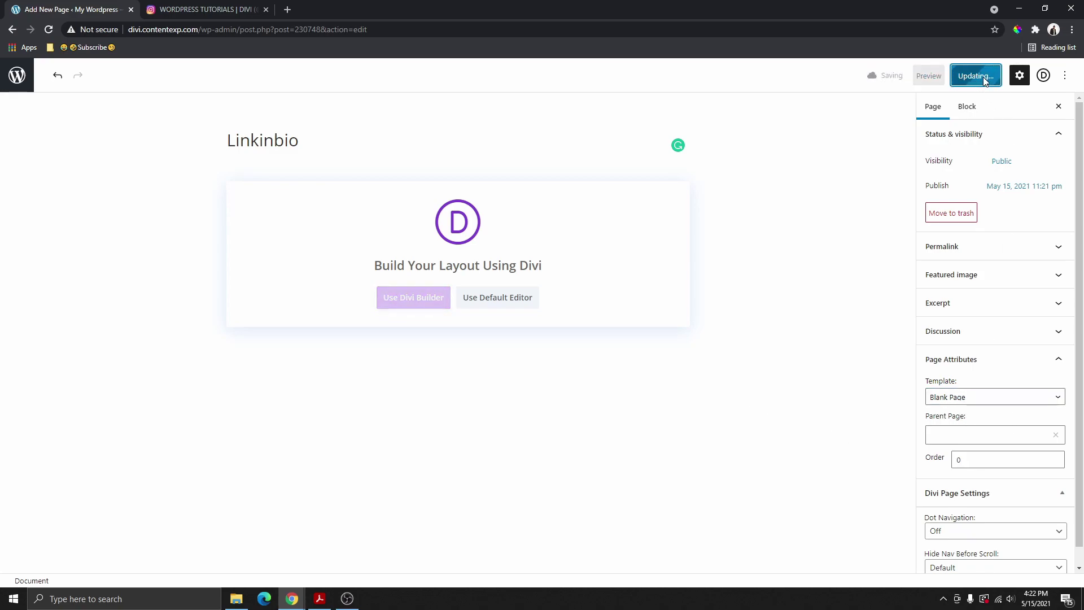
click(417, 299)
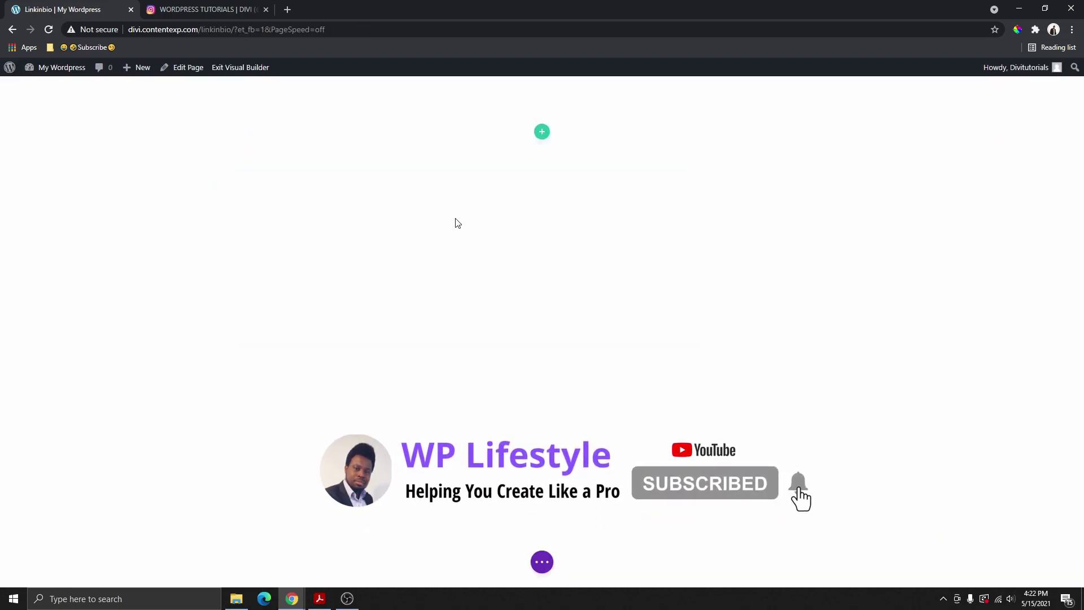
click(541, 133)
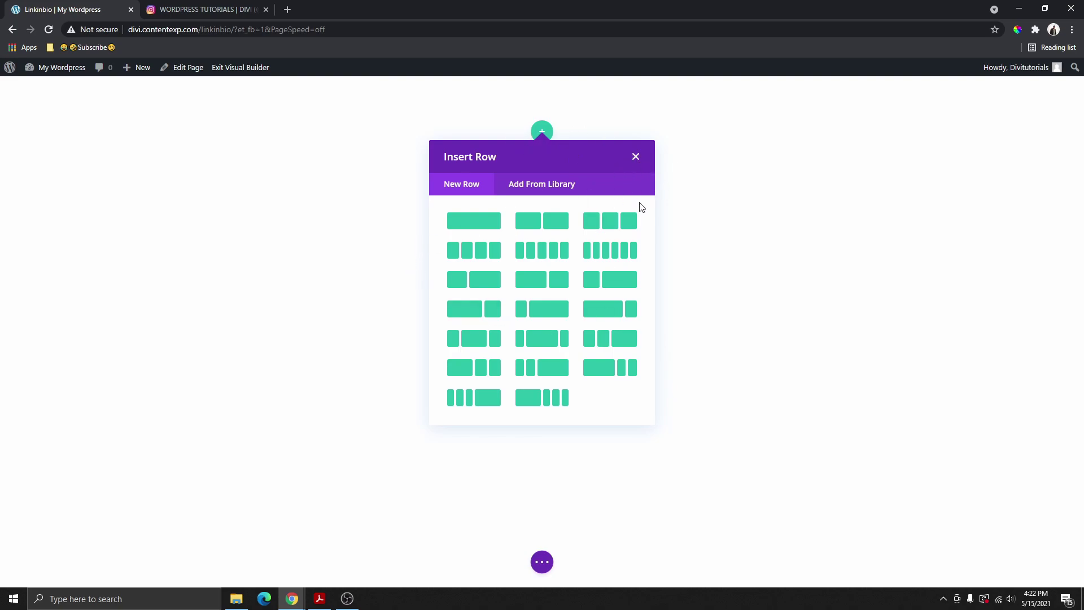
click(636, 158)
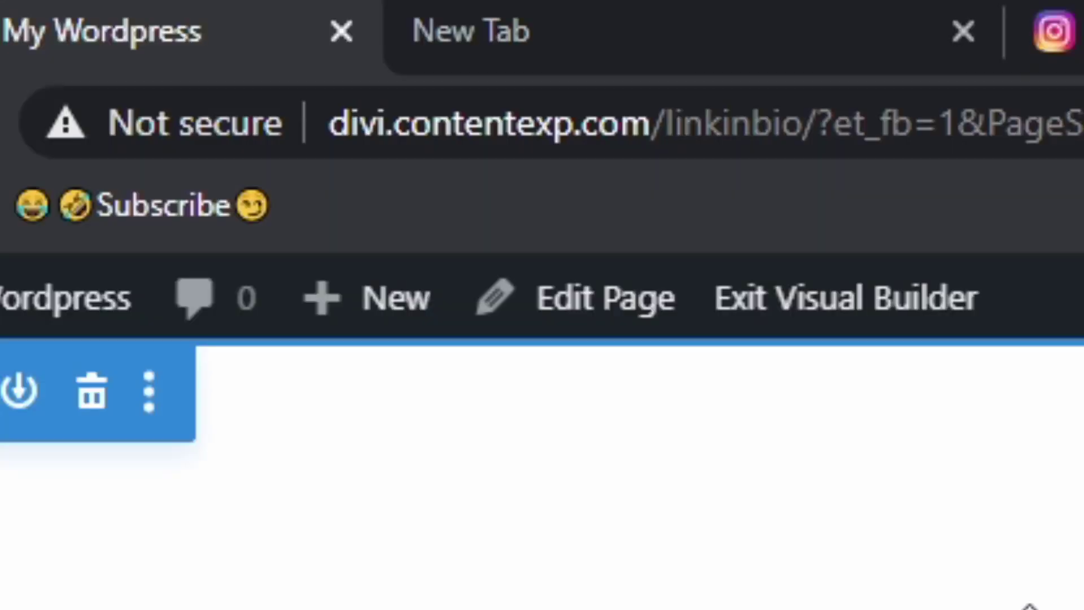
Step: Load the Buy Me a Coffee profile and open the Instagram Link In Bio template from Extras
click(615, 51)
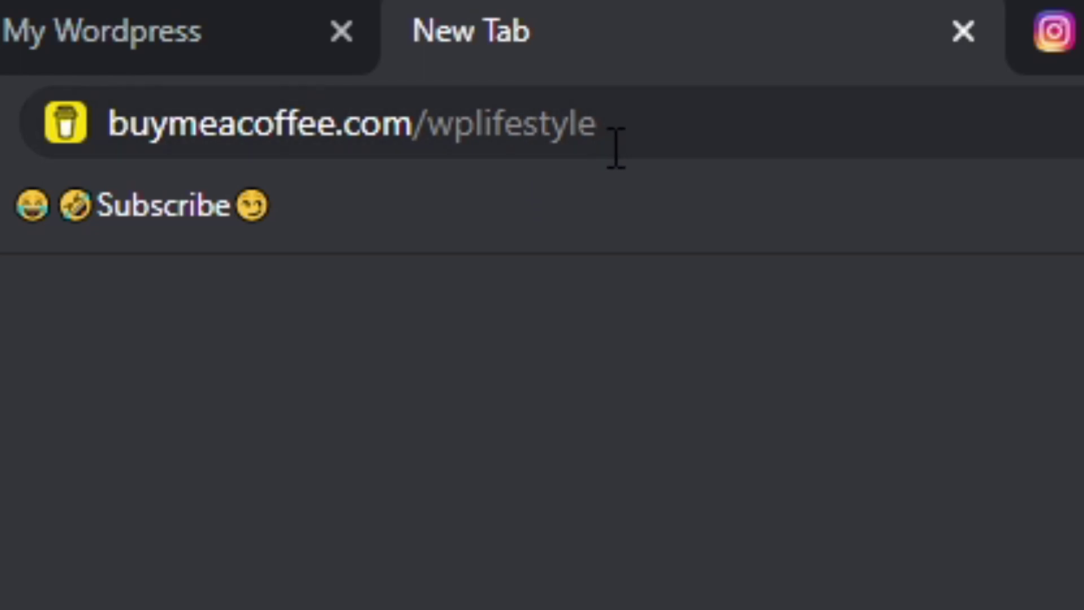
drag(646, 140, 31, 158)
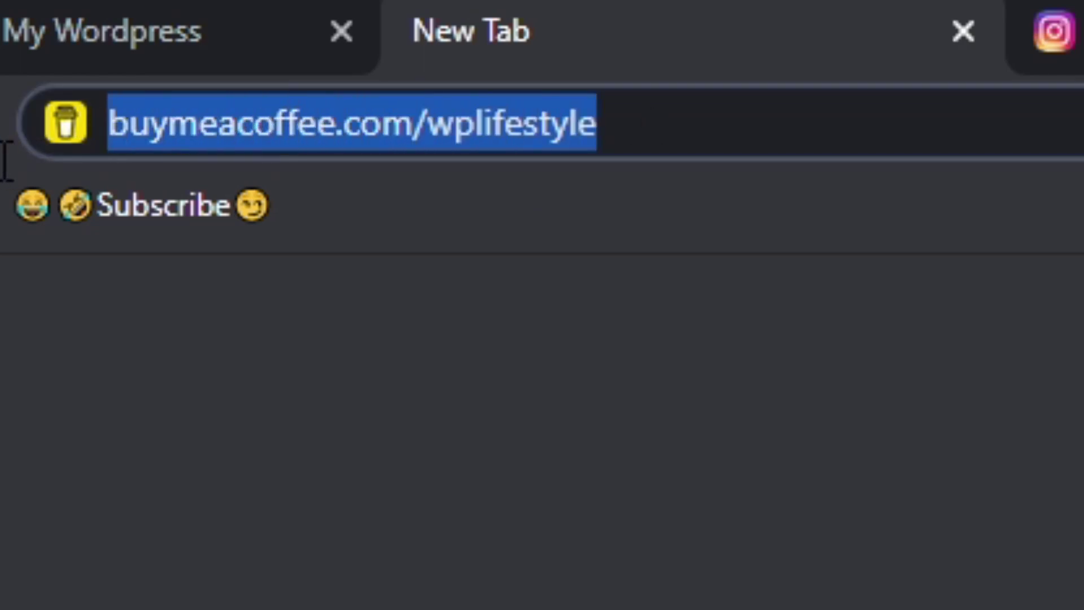
key(Return)
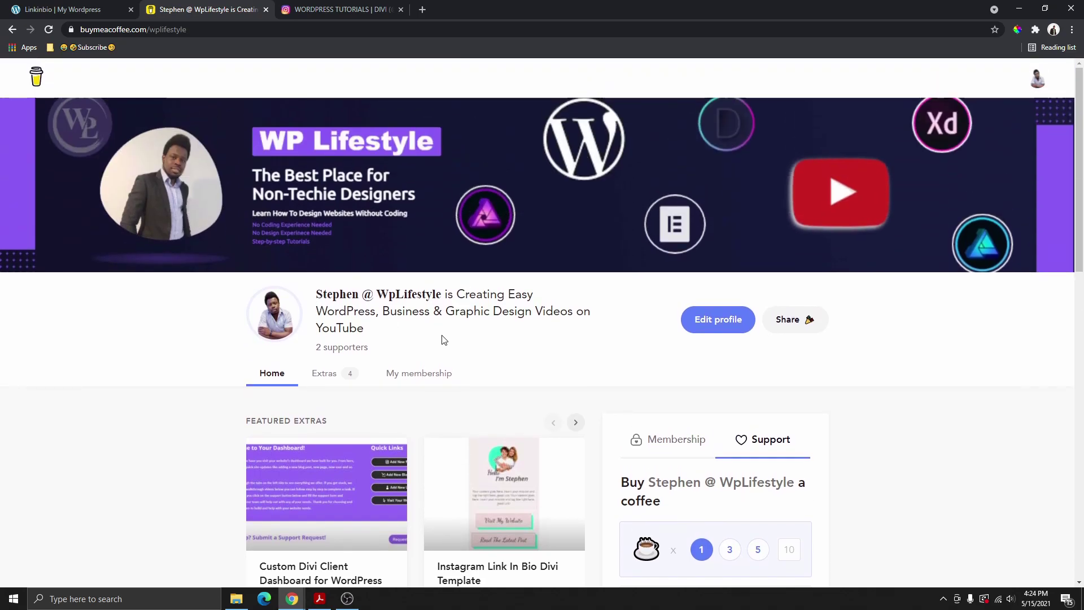
scroll(444, 339, down, 4)
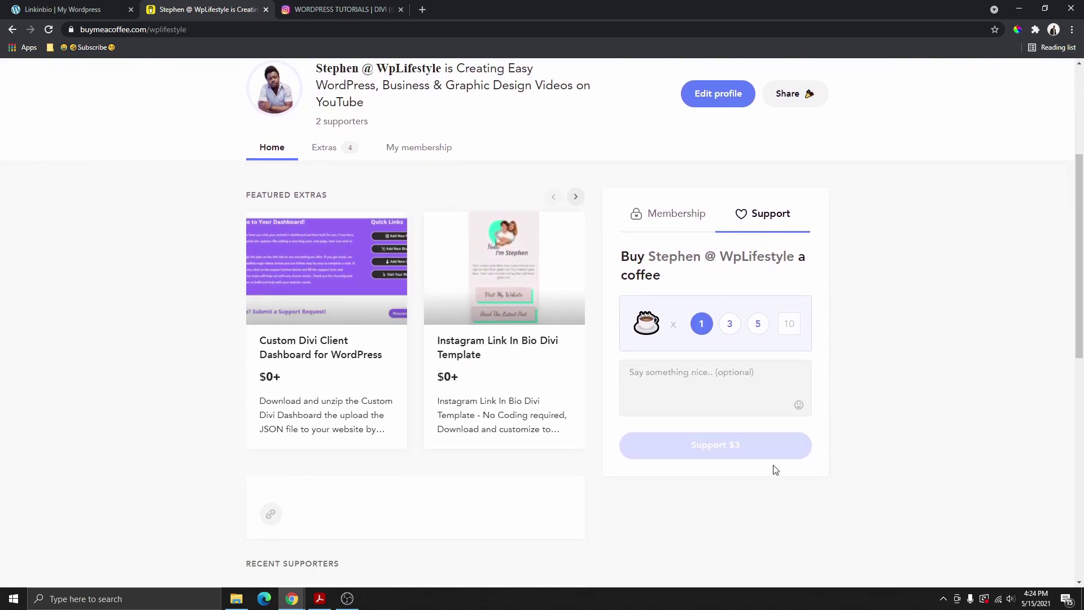
click(333, 152)
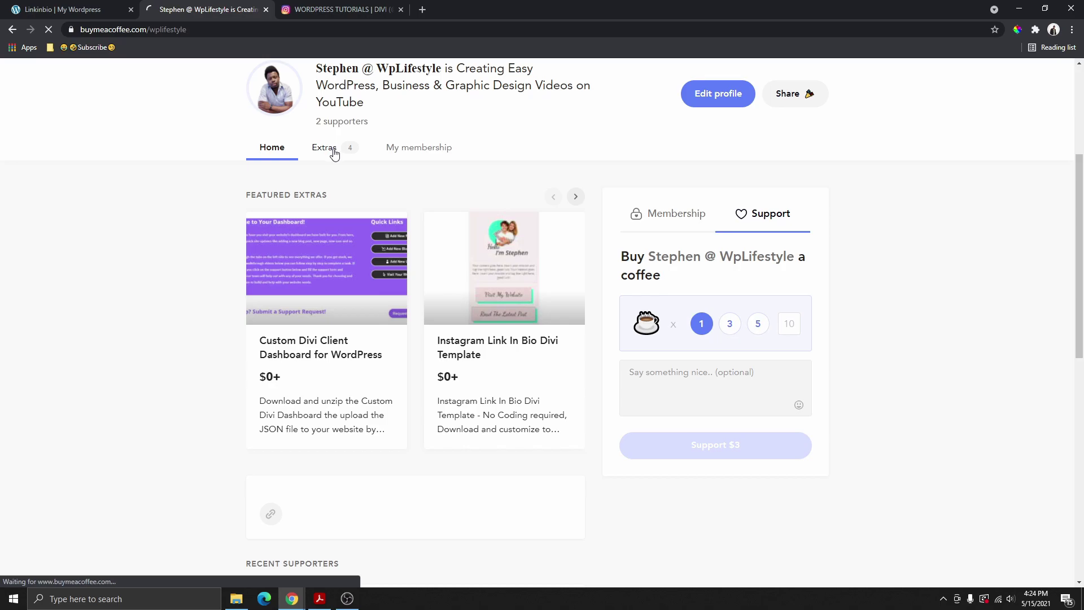
scroll(361, 254, down, 5)
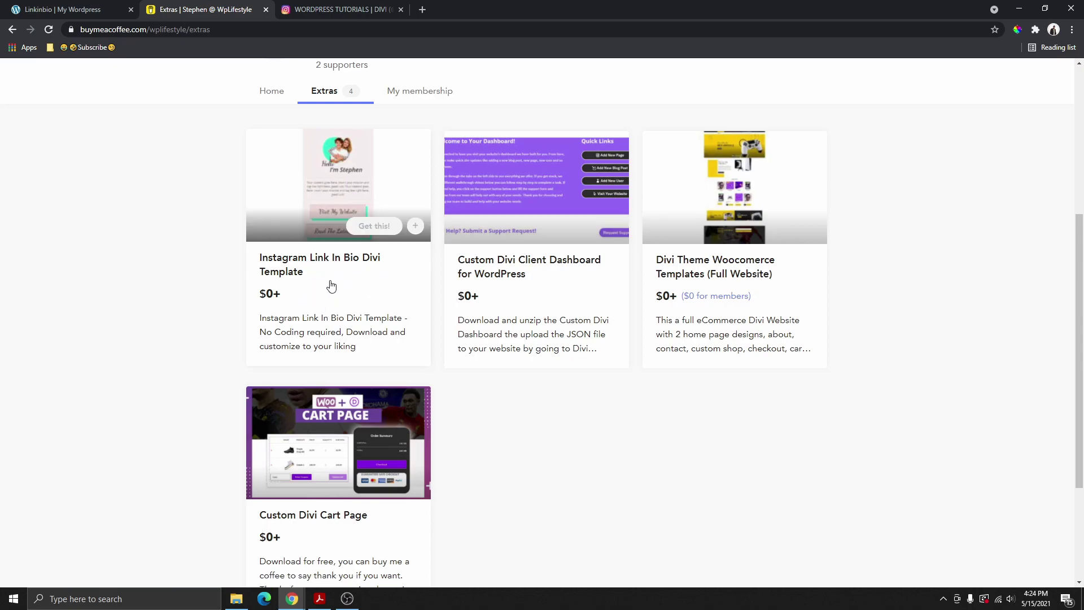
click(338, 254)
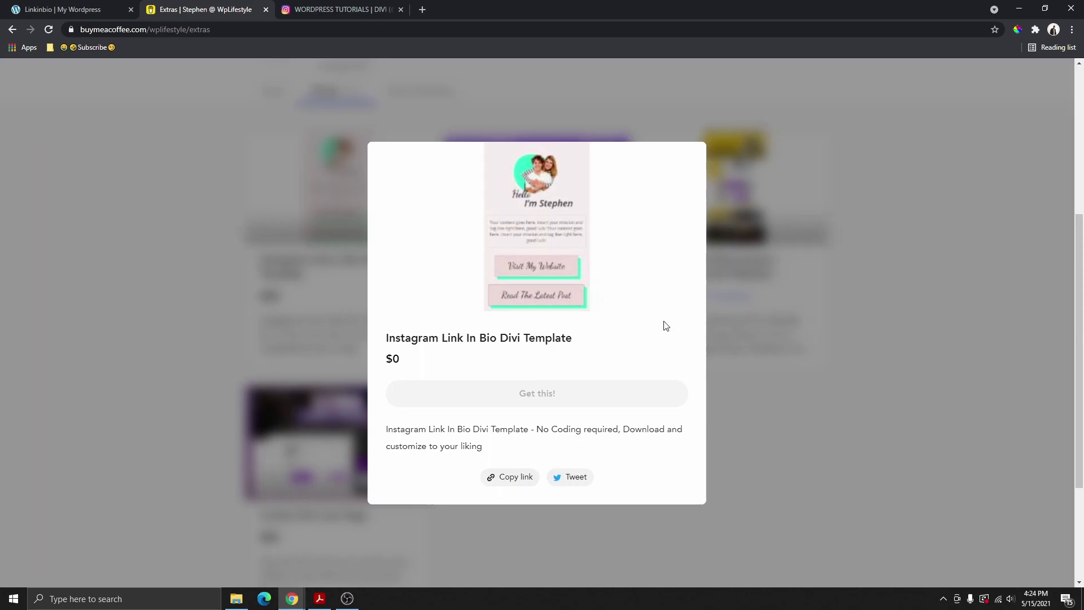
Step: Start the template's Get this! checkout, change the price from 10 to 0, and close it
click(753, 365)
scroll(361, 429, up, 2)
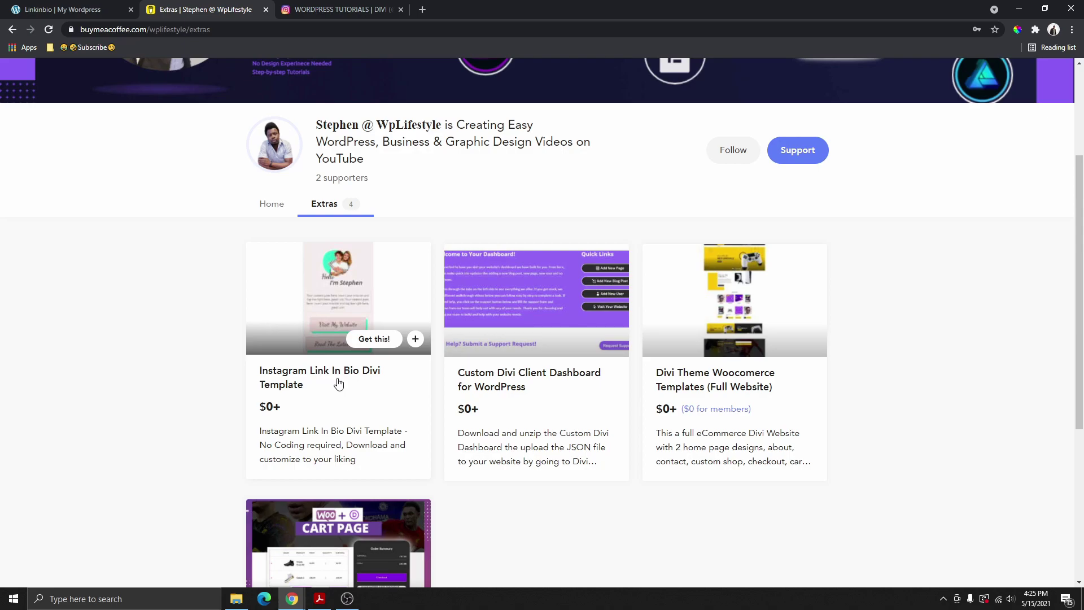
click(347, 403)
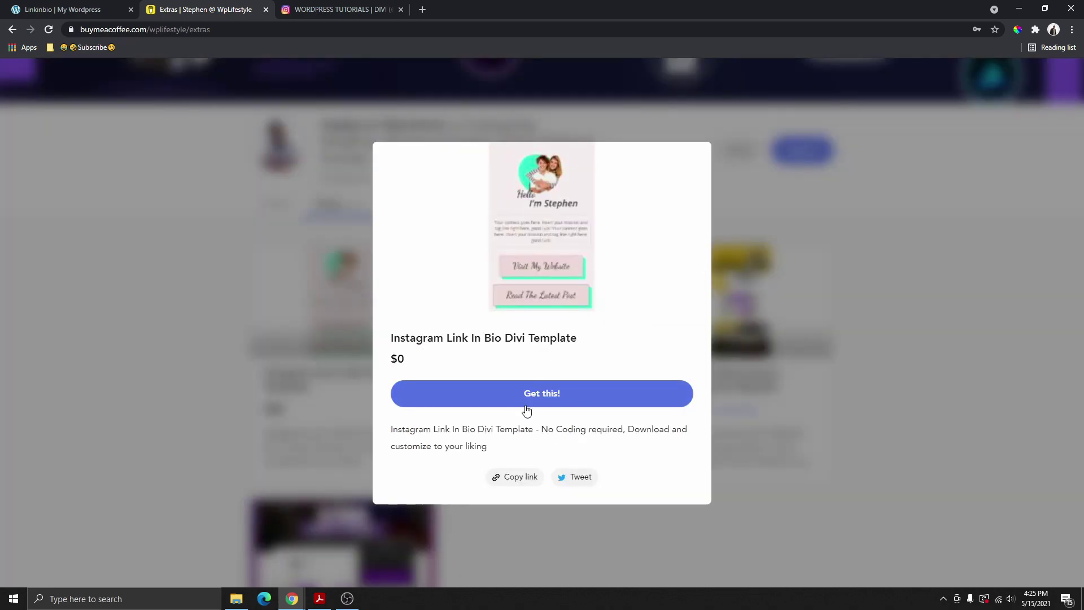
click(543, 395)
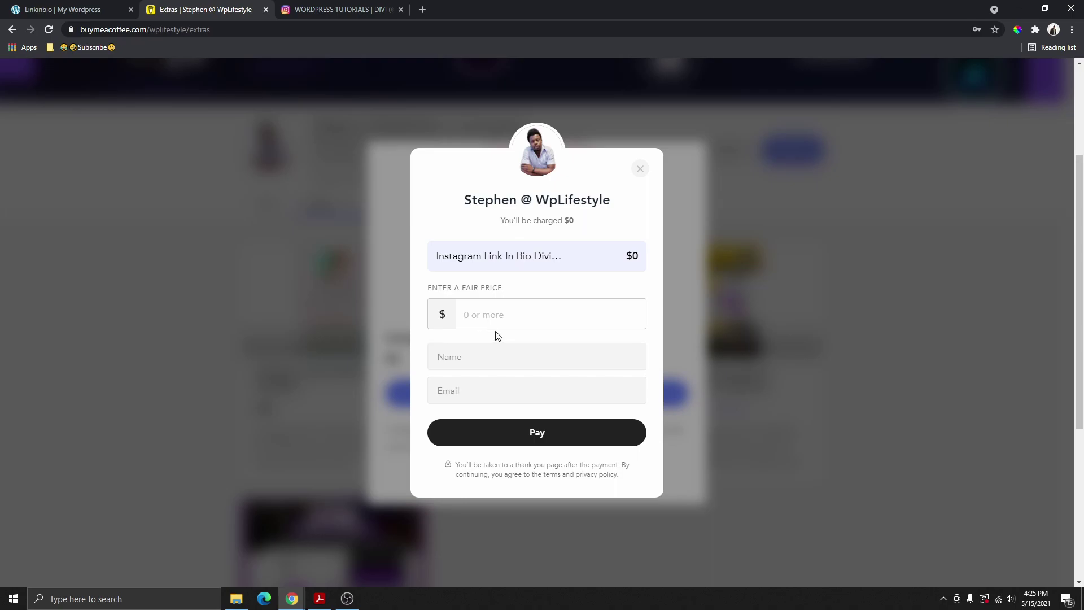
click(501, 316)
text(10)
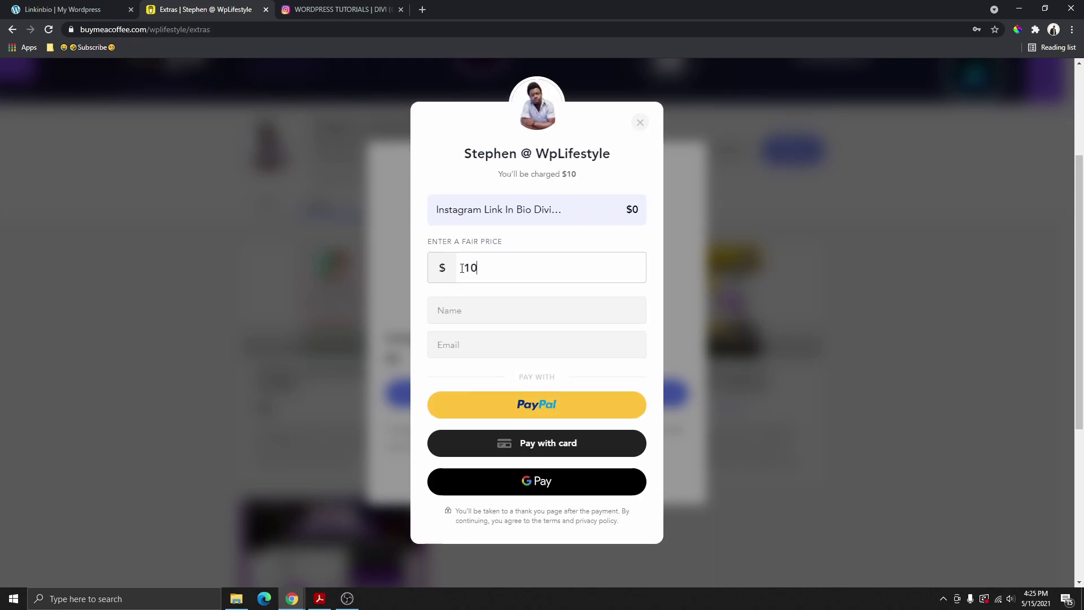
key(BackSpace)
key(BackSpace)
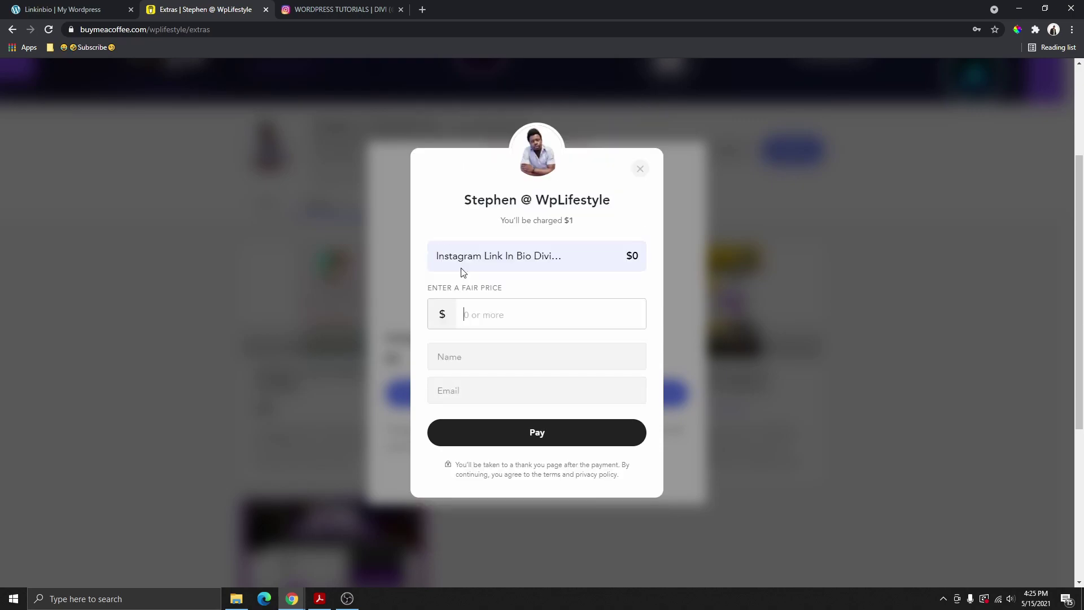
text(0)
click(640, 169)
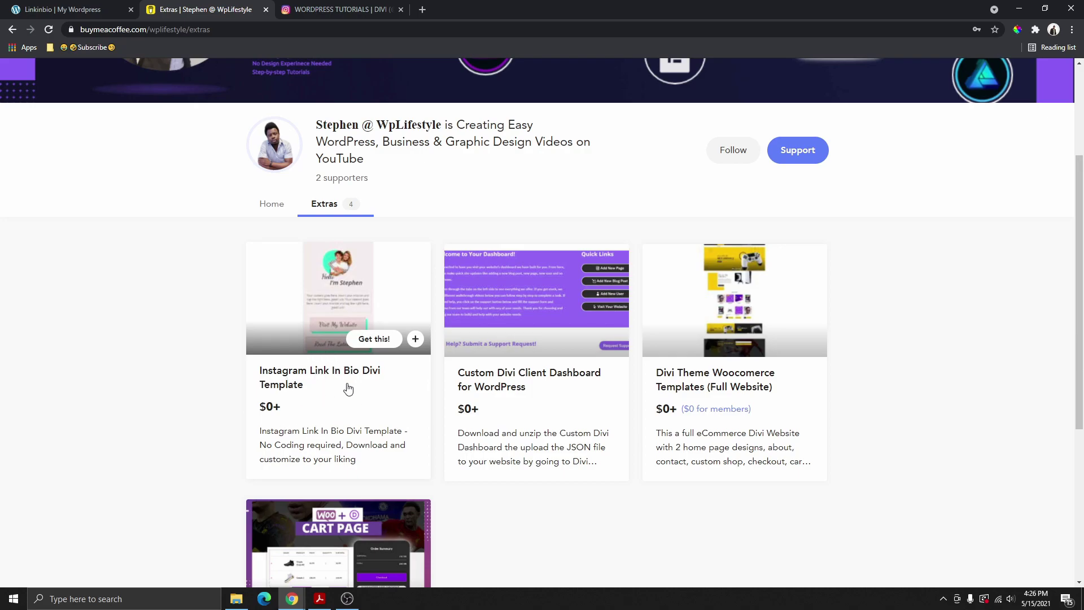
Step: Import IG LINKINBIO TEMPLATE.JSON into the Linkinbio page through Divi's Portability dialog
click(92, 10)
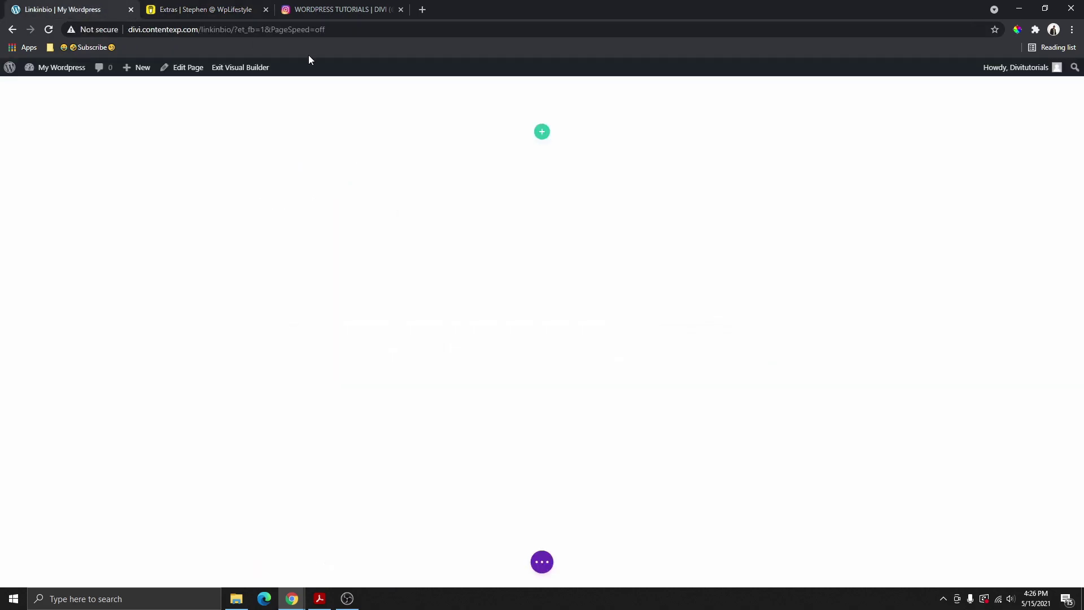
click(543, 565)
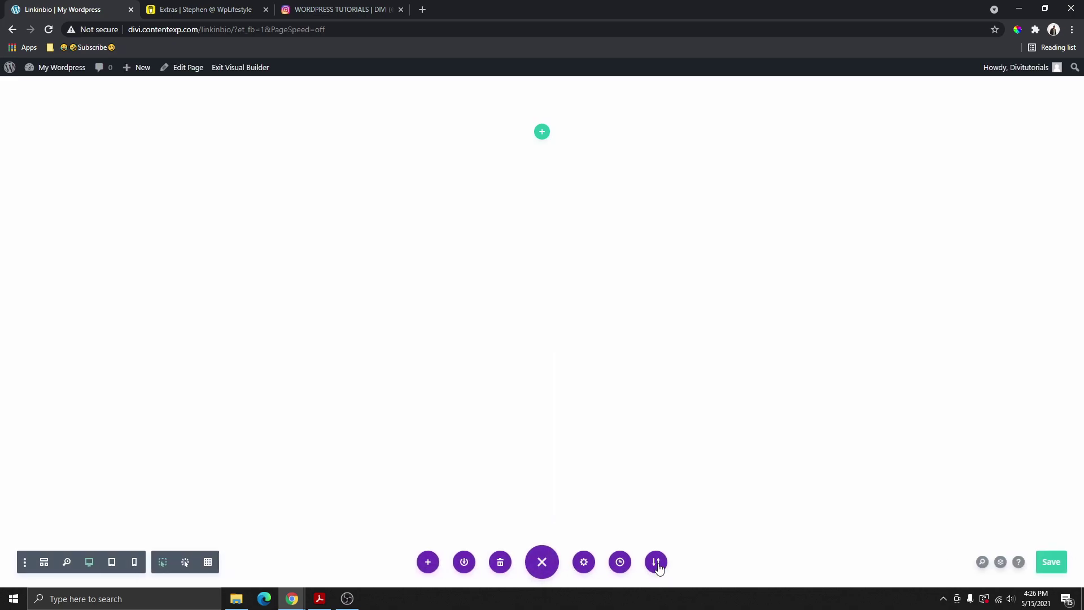
click(655, 563)
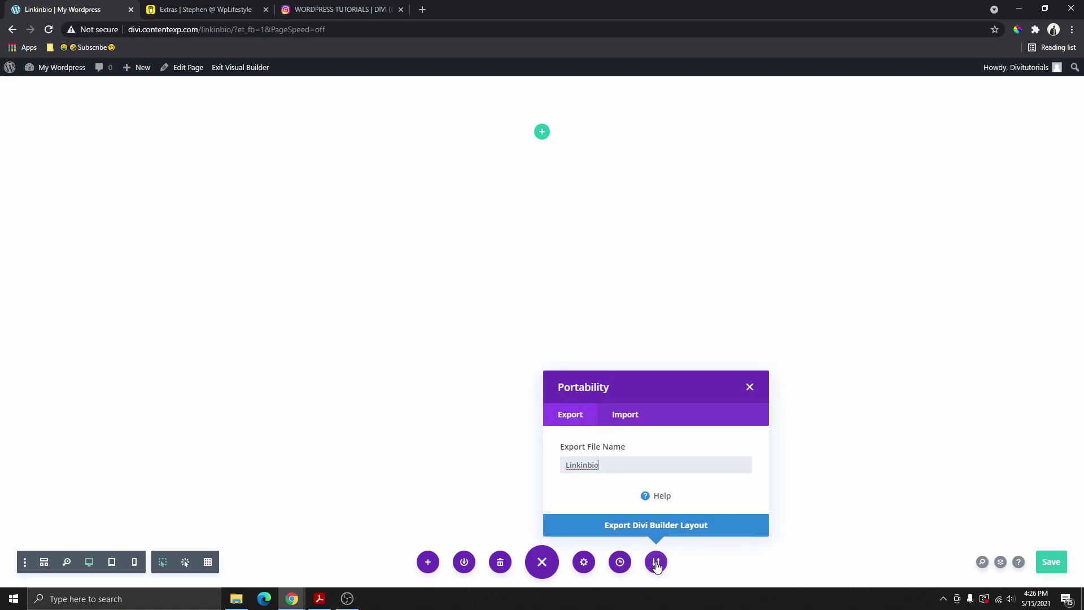
click(625, 418)
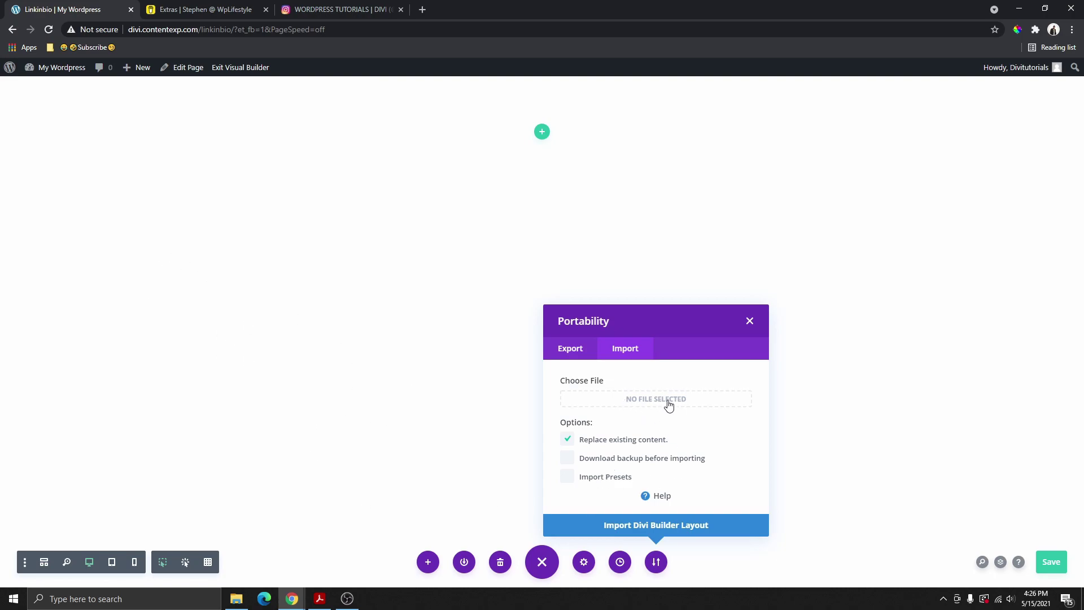
drag(666, 408, 655, 409)
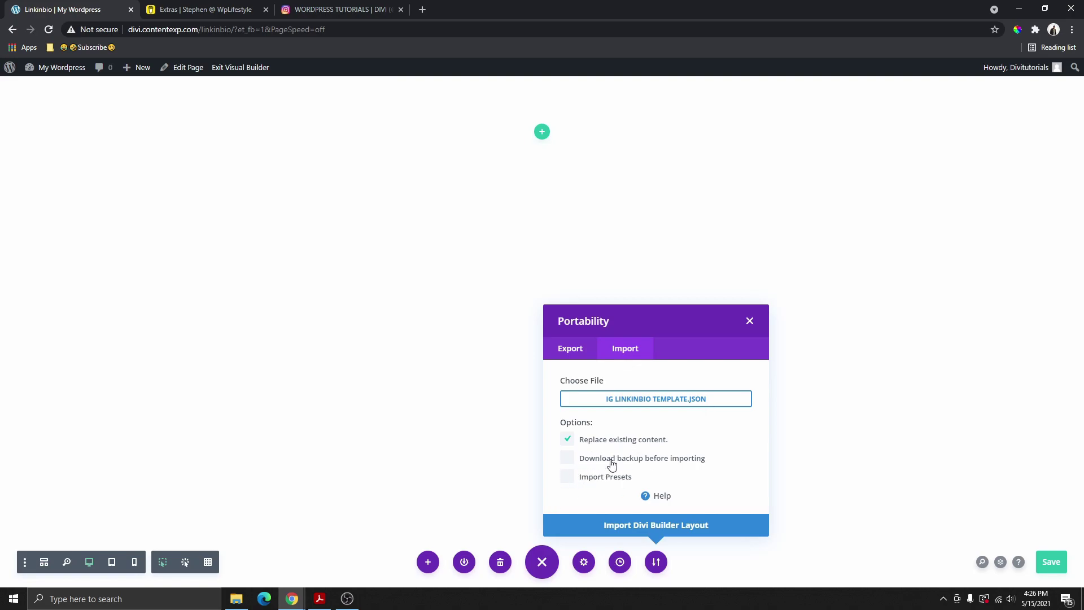
click(665, 527)
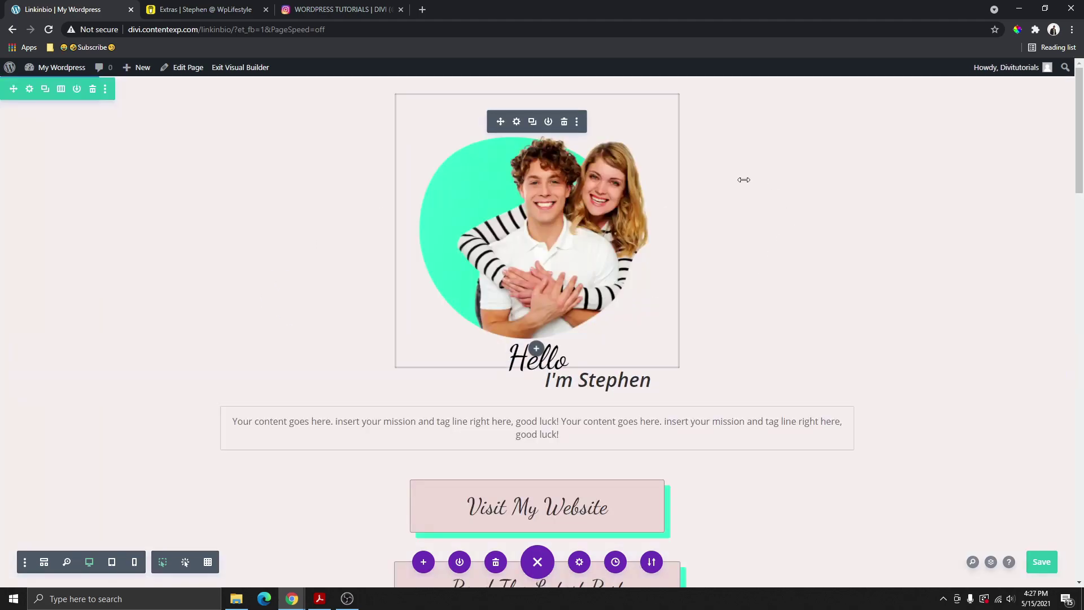
scroll(573, 277, down, 10)
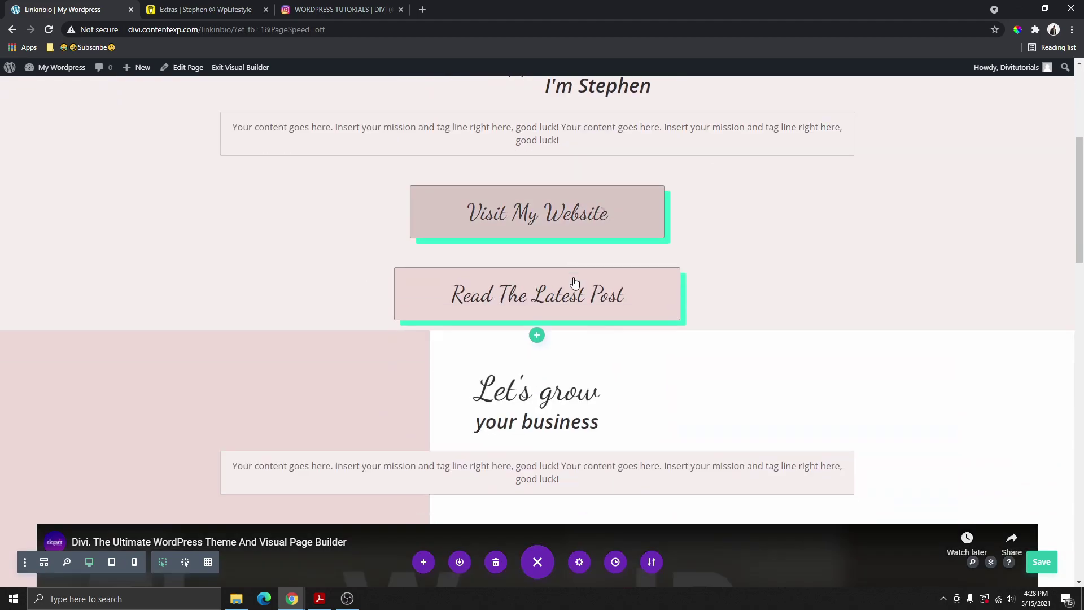
scroll(574, 277, down, 15)
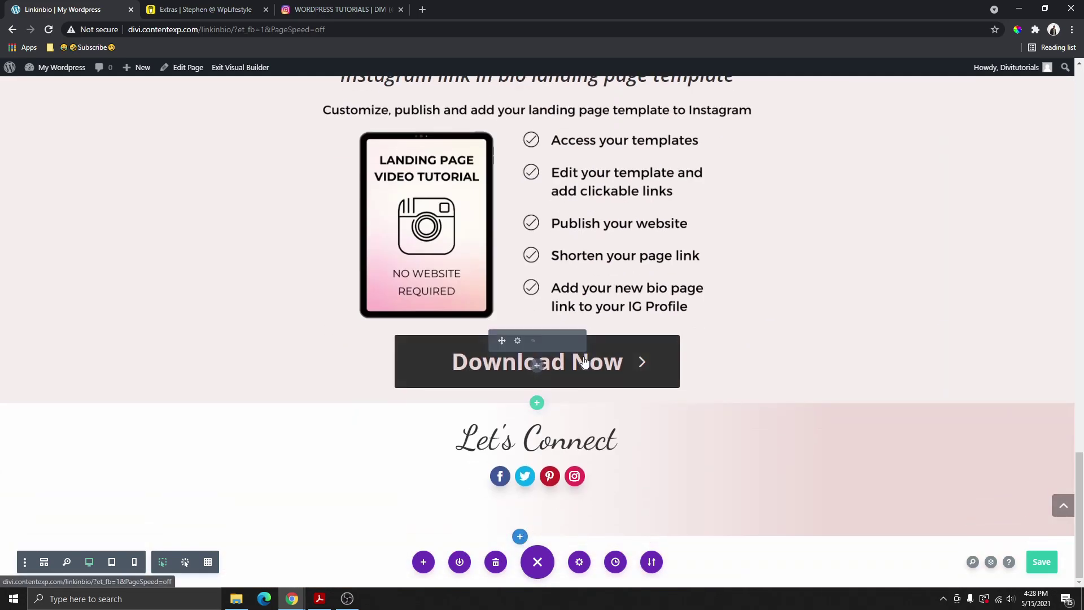
scroll(692, 187, up, 20)
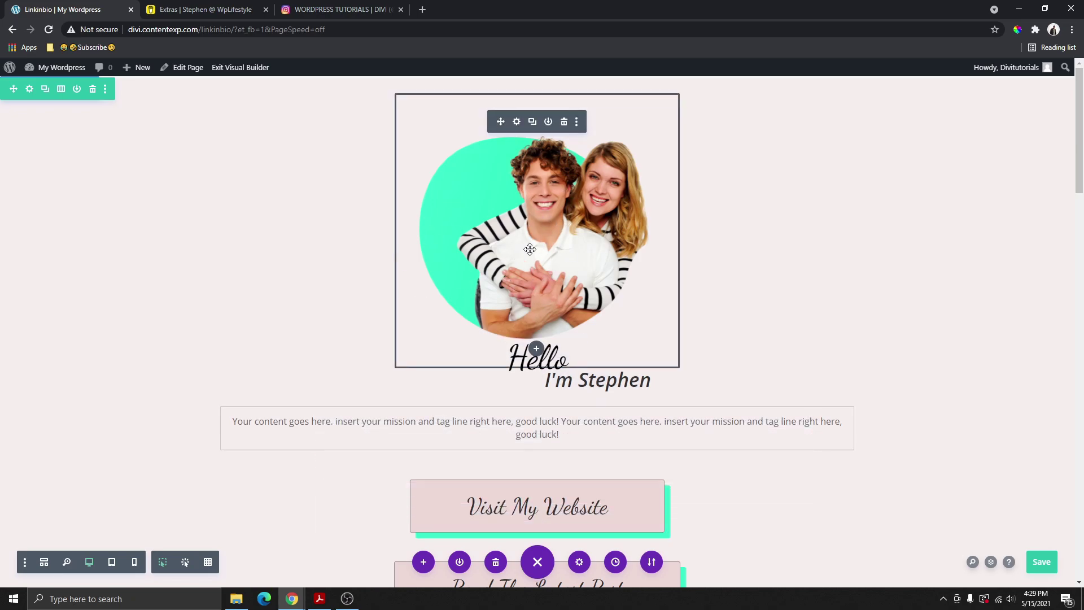
Step: Swap the top image module's photo for WPL-Logo-Icon from the Media Library
click(516, 123)
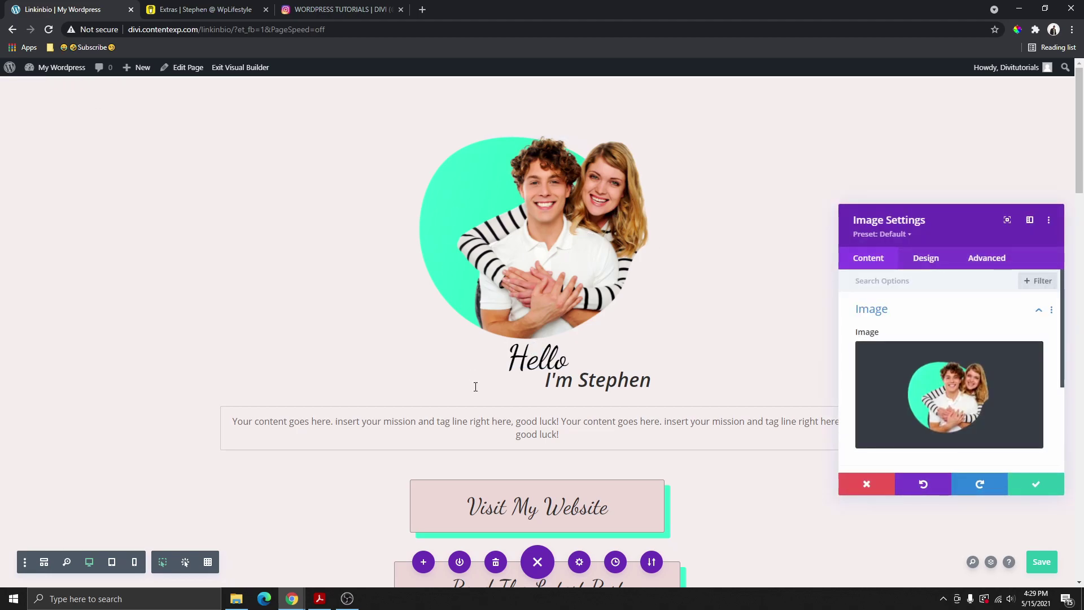
click(954, 402)
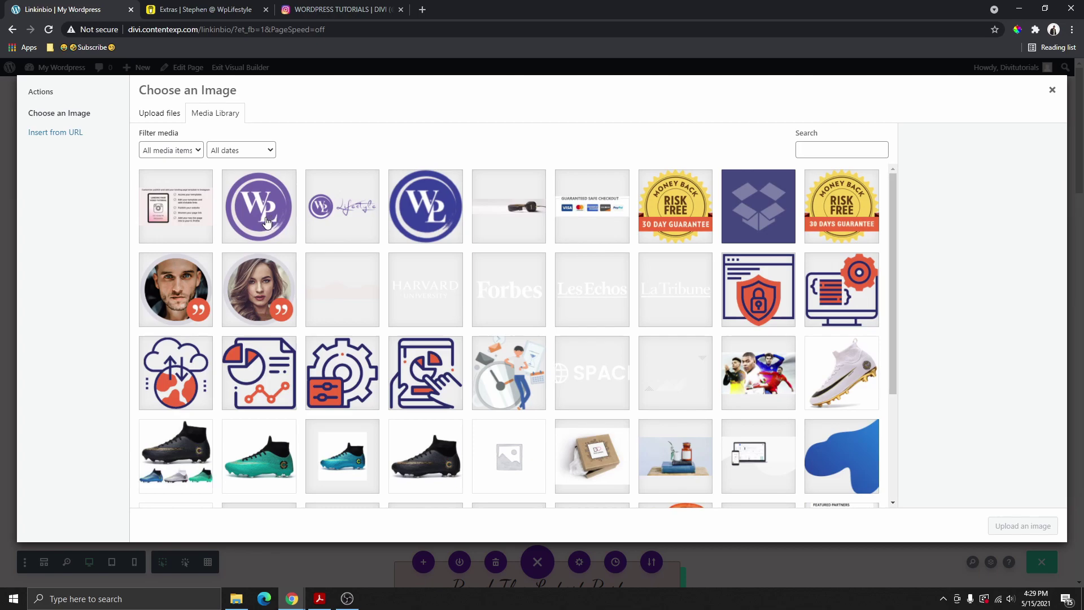
click(261, 212)
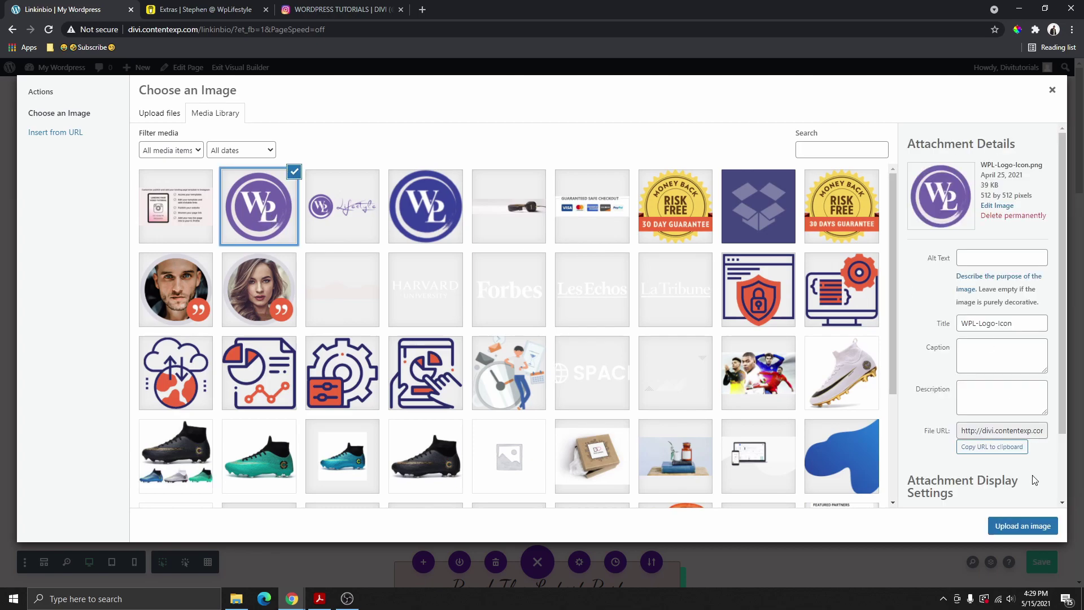
click(1024, 526)
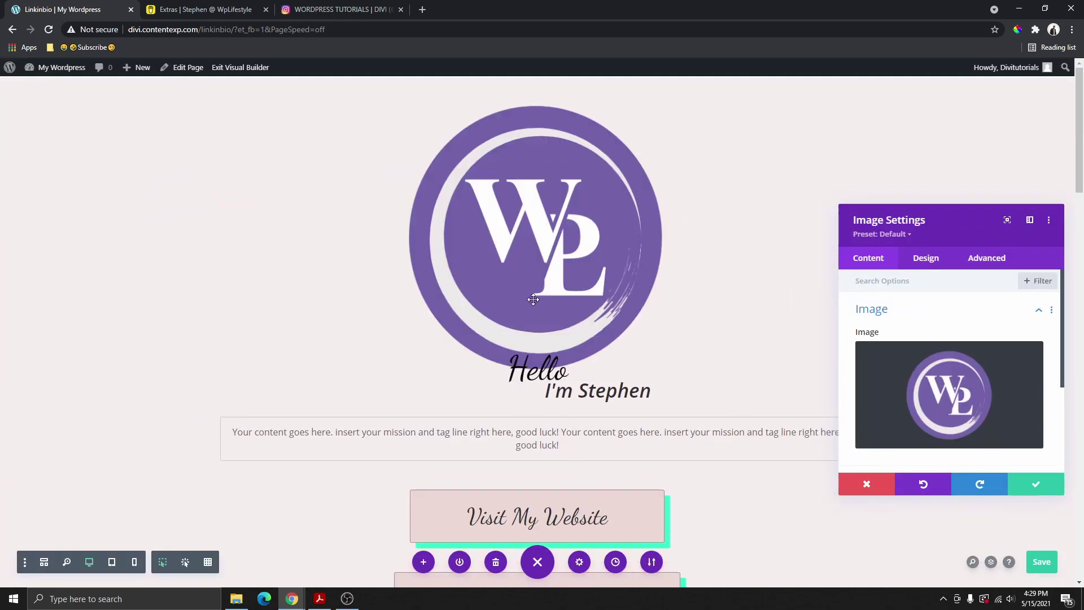
Step: Set the WPL logo's width to 20% on desktop, 39% on tablet, and 70% on phone
click(925, 261)
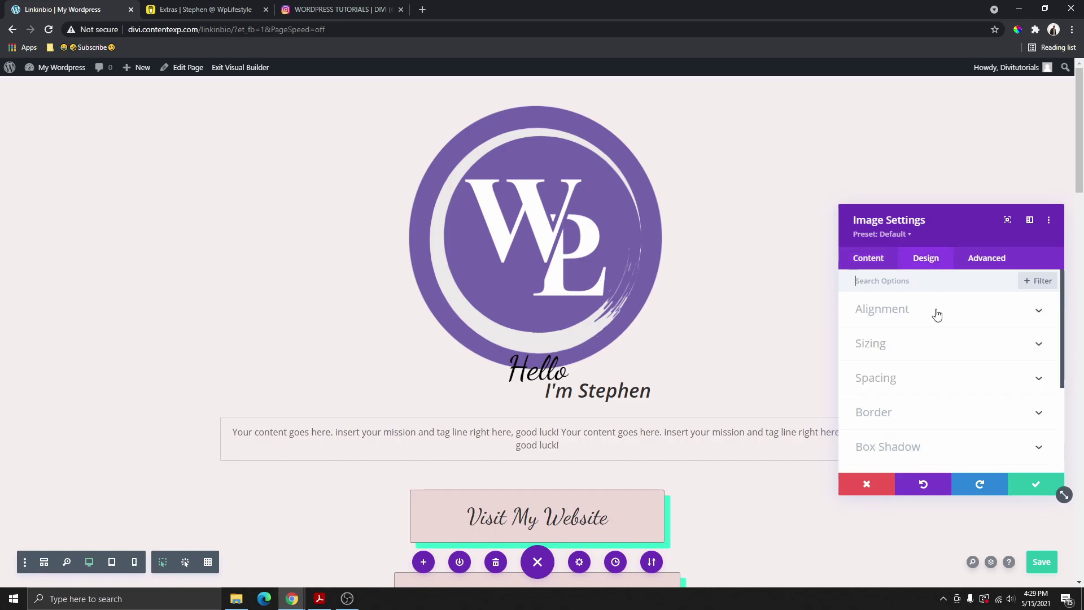
click(896, 345)
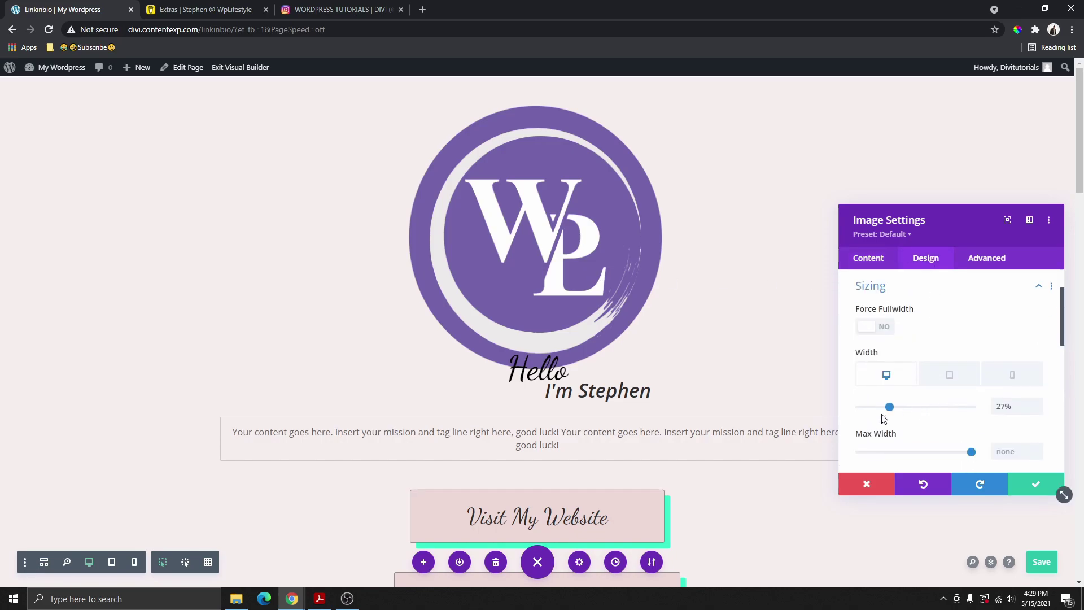
mouse_move(890, 412)
mouse_down()
mouse_move(874, 412)
mouse_move(927, 408)
mouse_move(881, 413)
mouse_move(894, 411)
mouse_up()
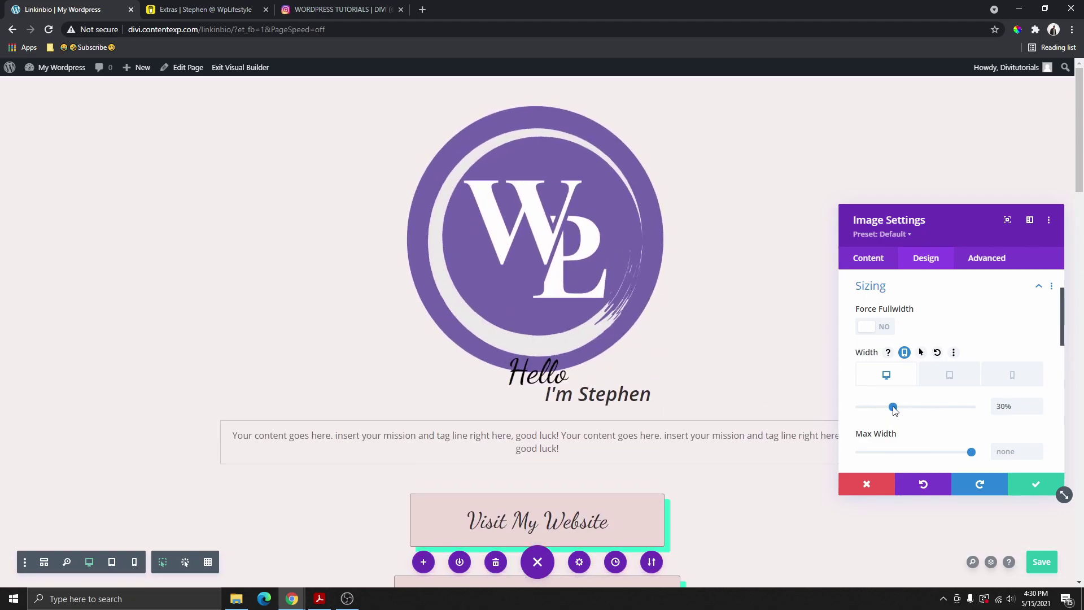
click(949, 379)
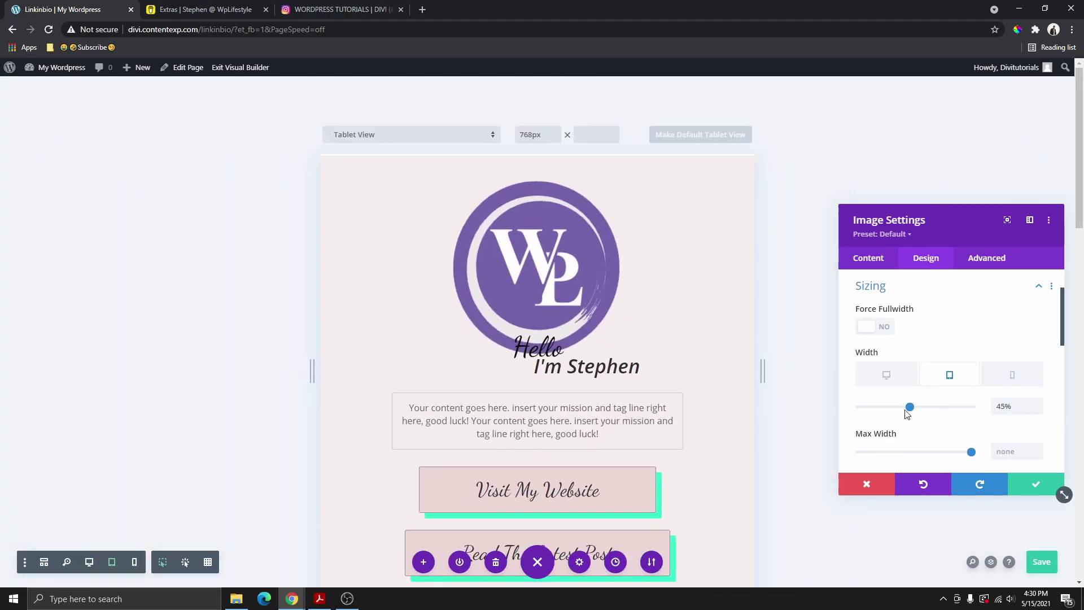
mouse_move(910, 407)
mouse_down()
mouse_move(891, 407)
mouse_move(903, 407)
mouse_up()
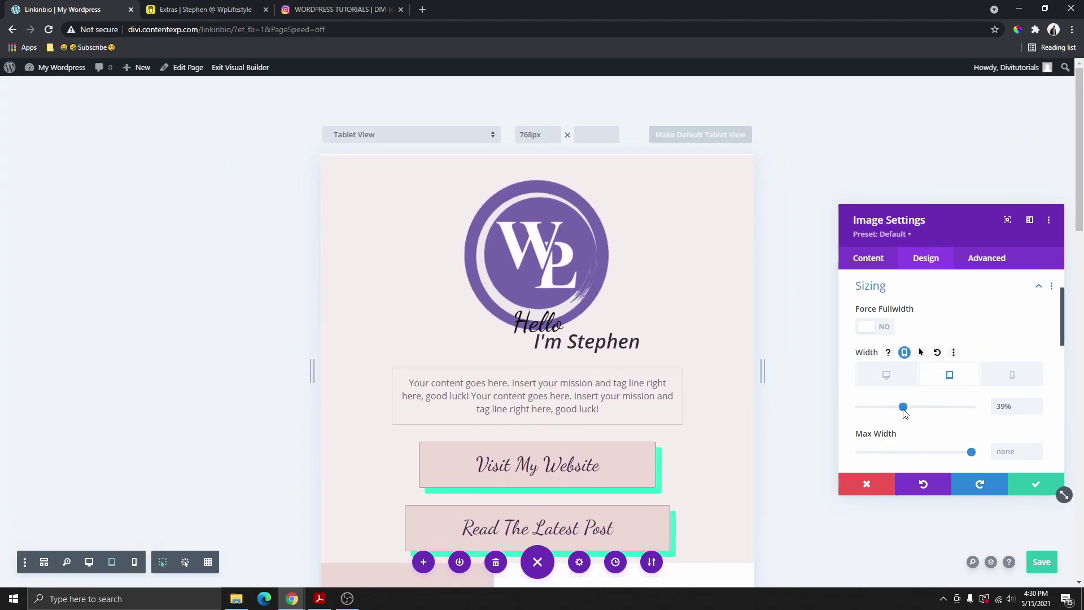
click(1013, 377)
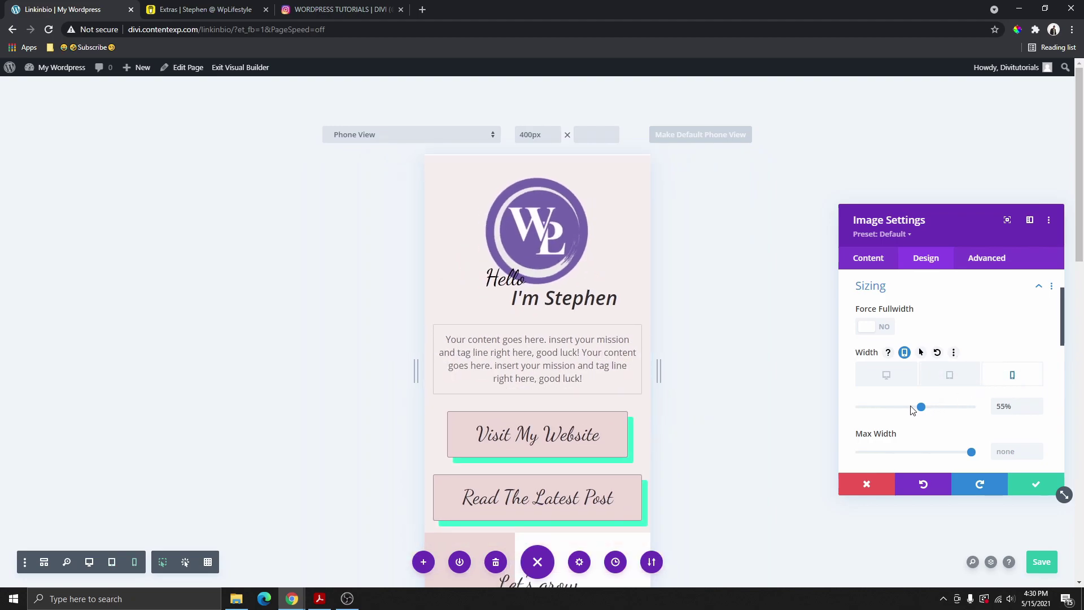
mouse_move(928, 409)
mouse_down()
mouse_move(953, 410)
mouse_move(938, 412)
mouse_up()
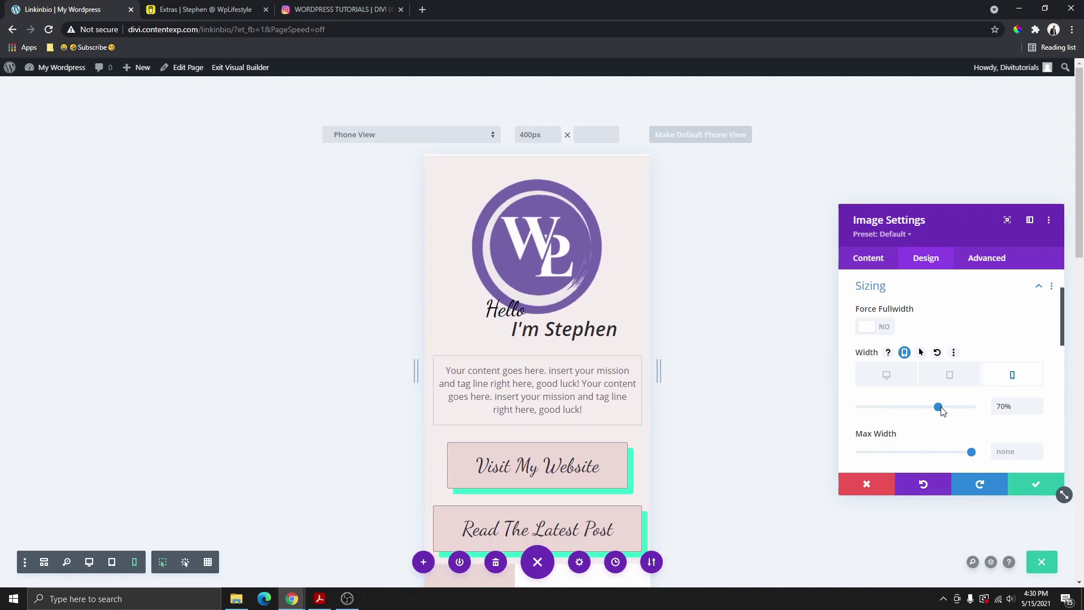
click(889, 384)
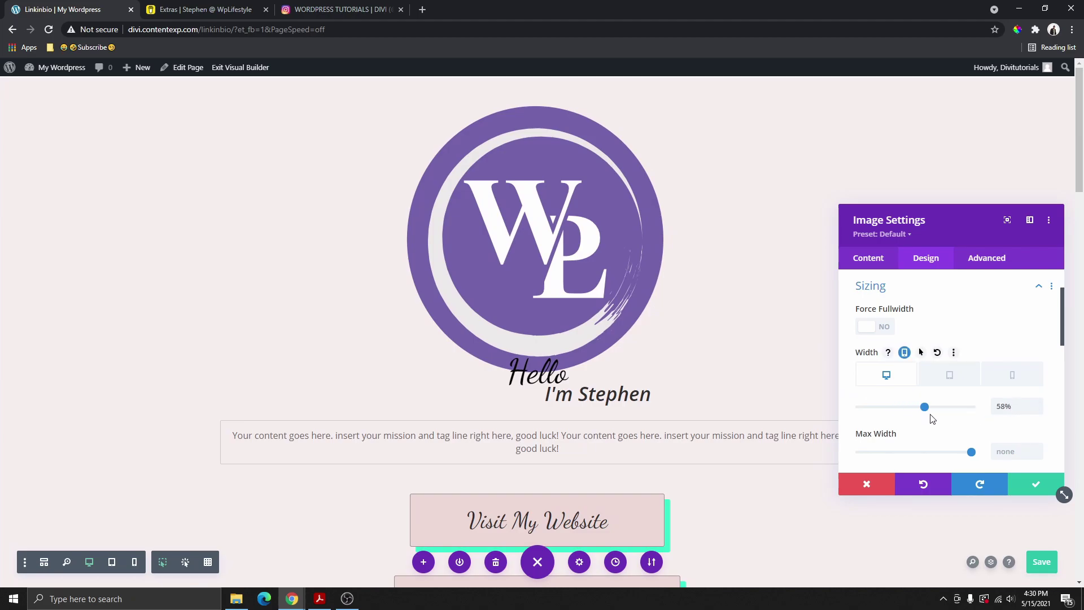
drag(932, 419, 884, 411)
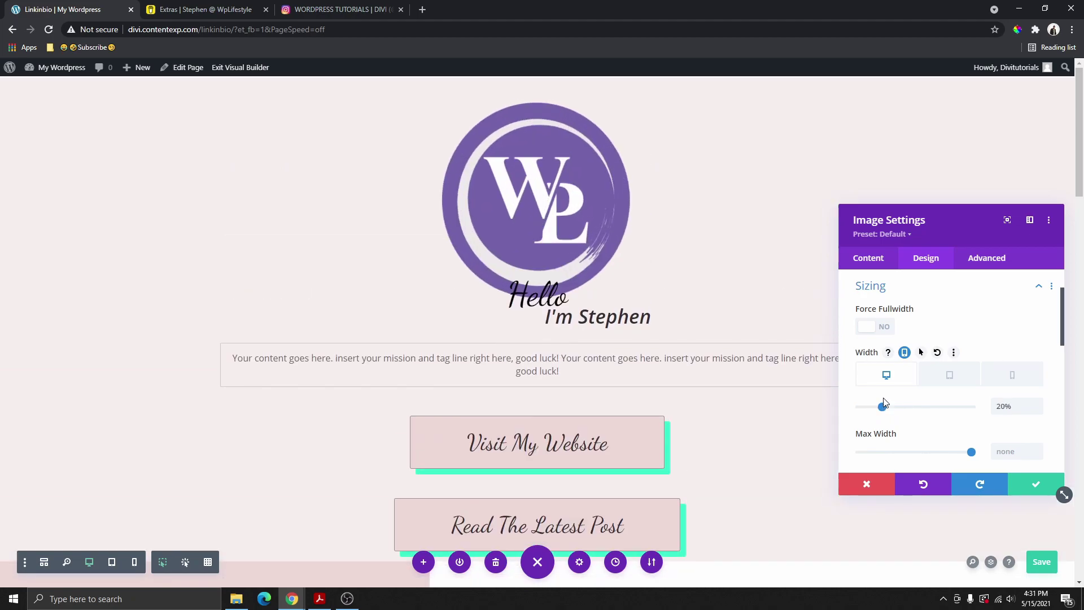
scroll(926, 396, down, 2)
Step: Close the image settings, select the intro paragraph text, and confirm the Text Settings
key(Escape)
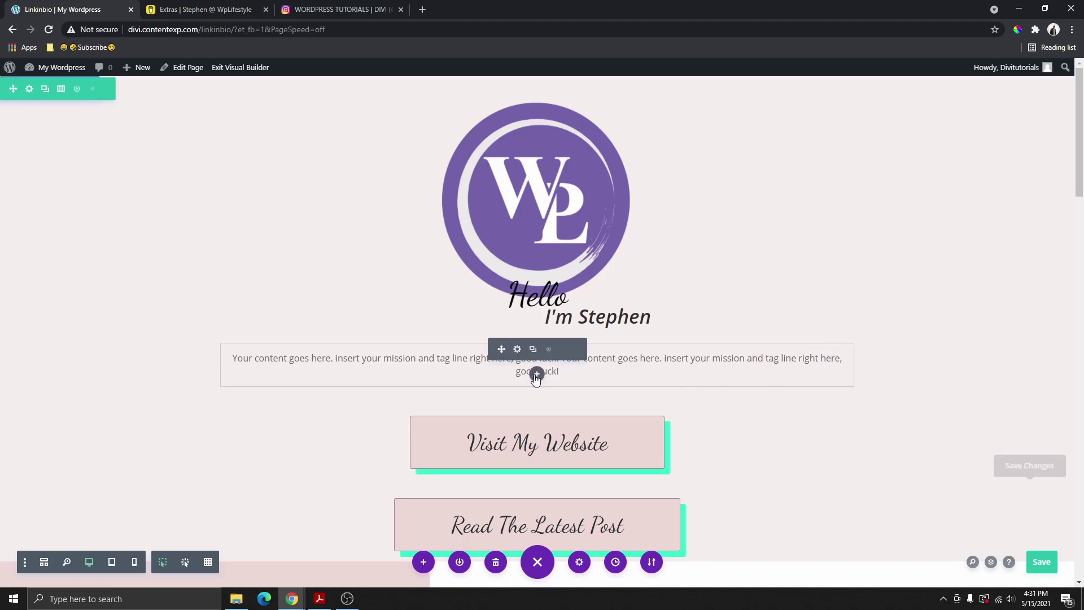
click(518, 349)
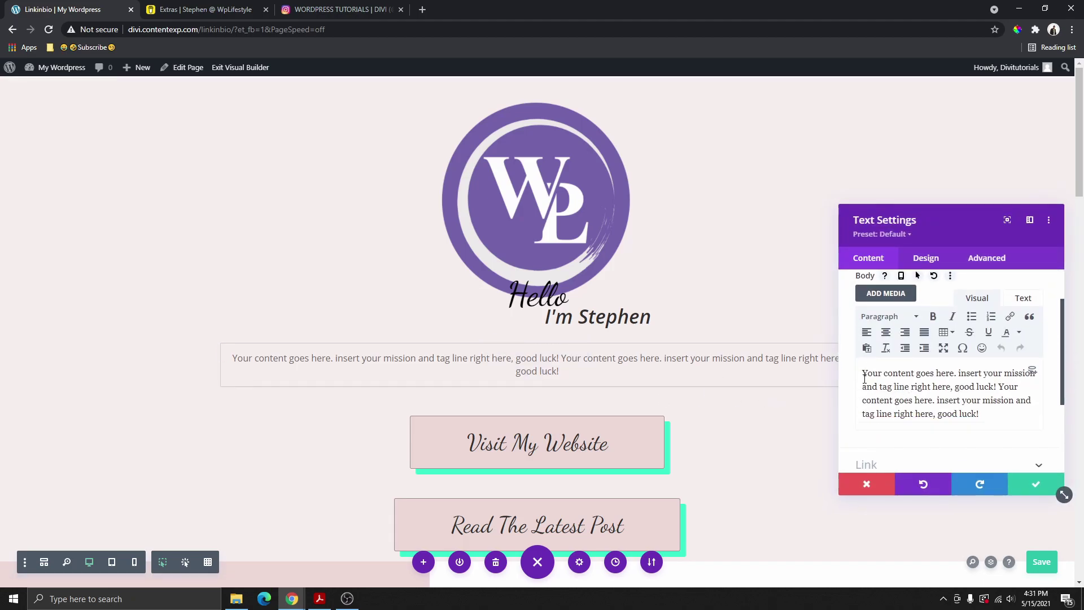
drag(864, 379, 1016, 421)
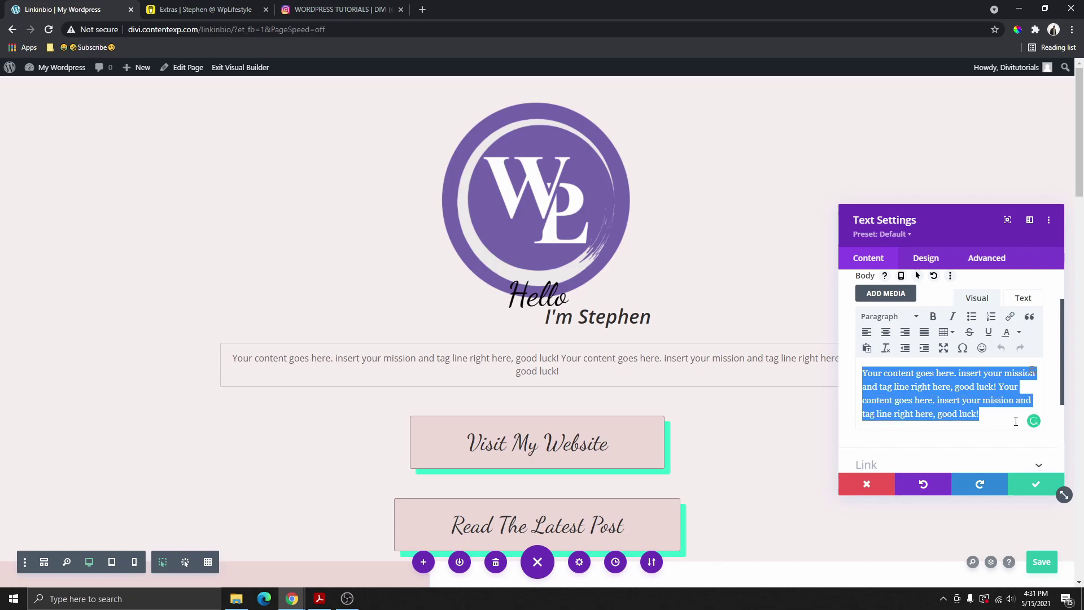
click(1036, 485)
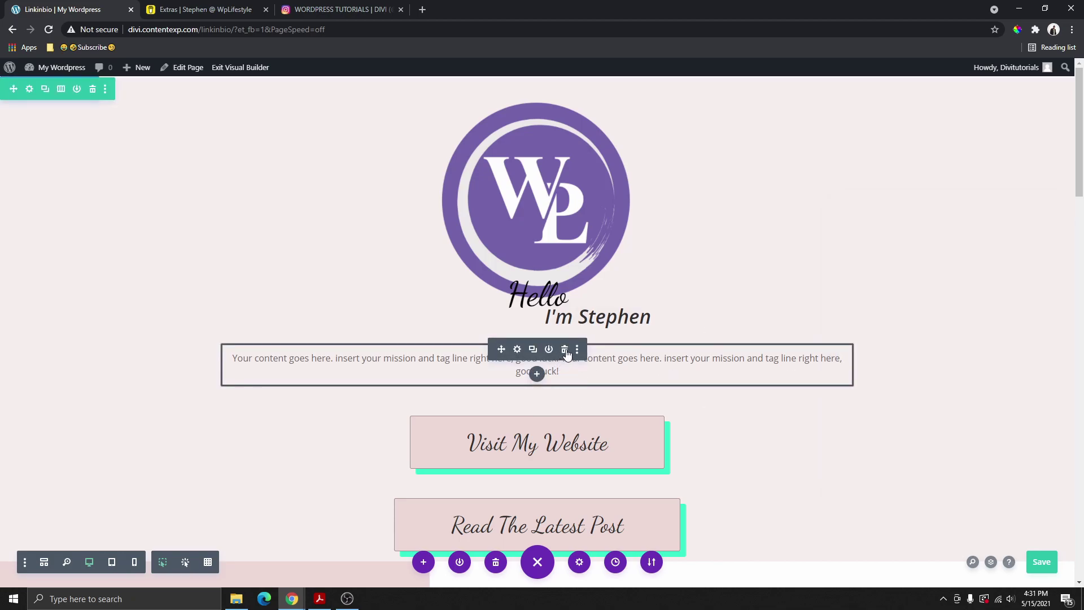
click(566, 349)
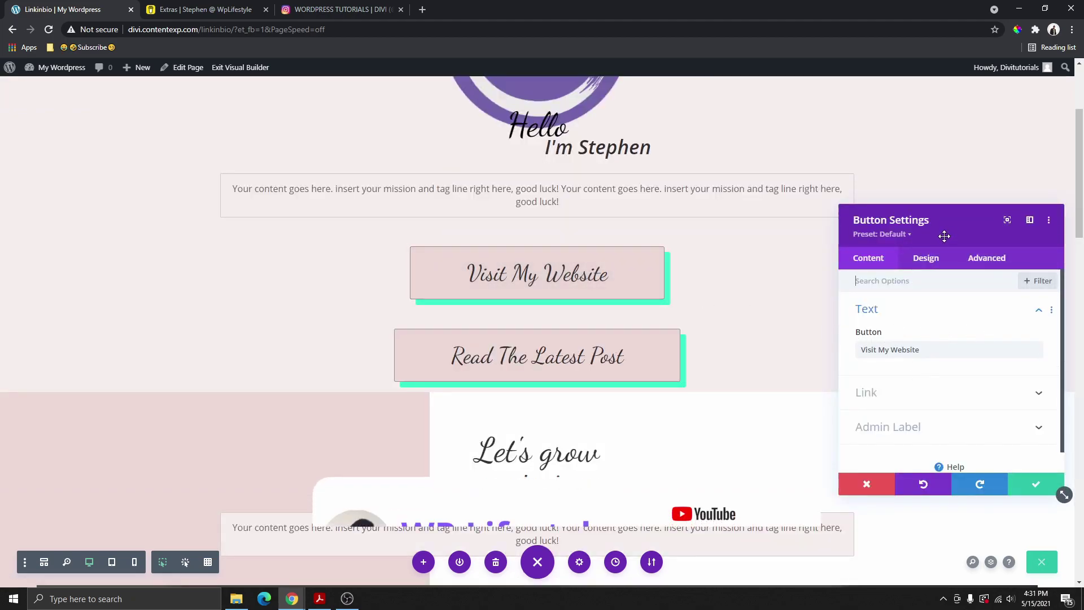
Step: Check the Visit My Website label and dynamic content list, then show the button's Design options
drag(923, 350, 862, 353)
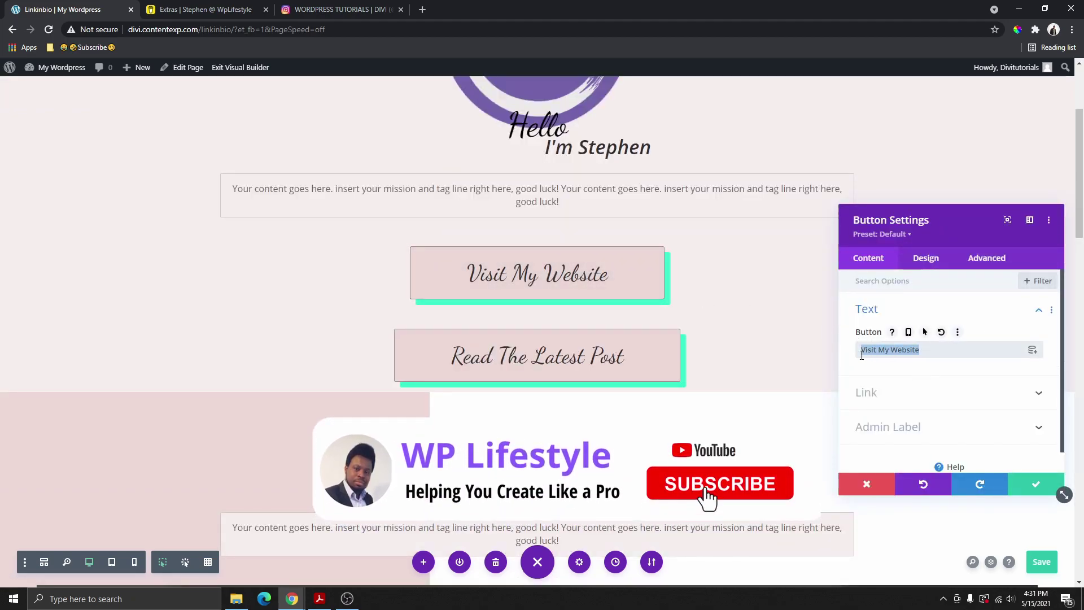
click(1033, 350)
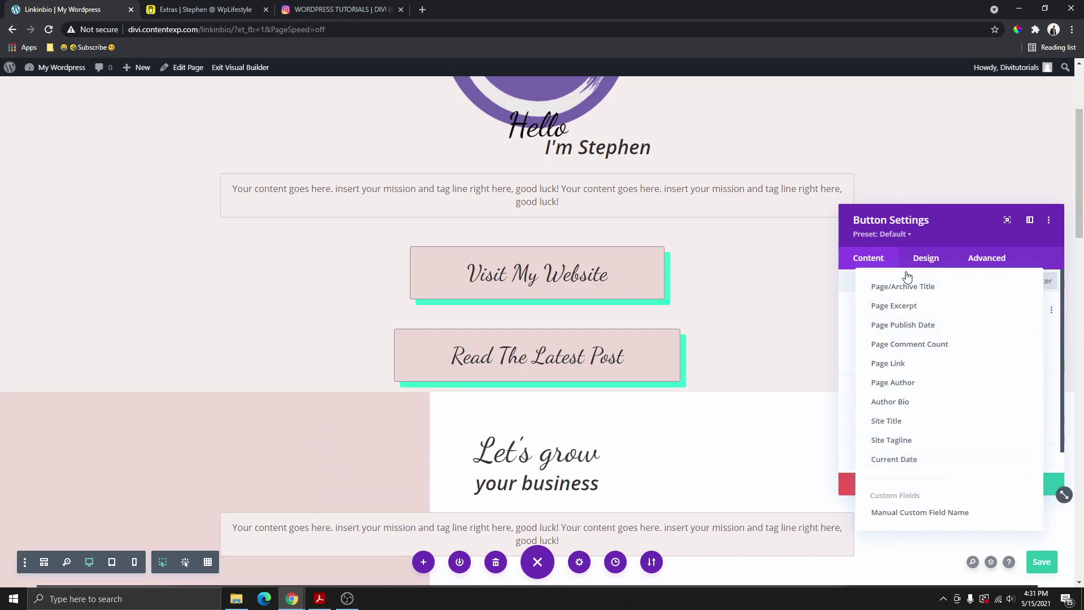
click(828, 352)
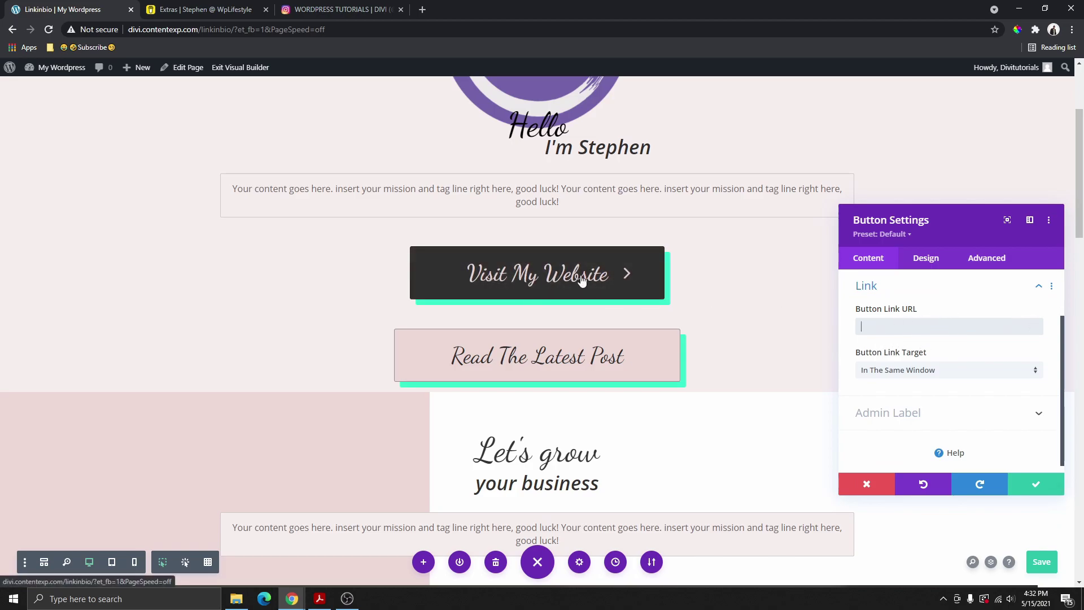
scroll(908, 354, up, 2)
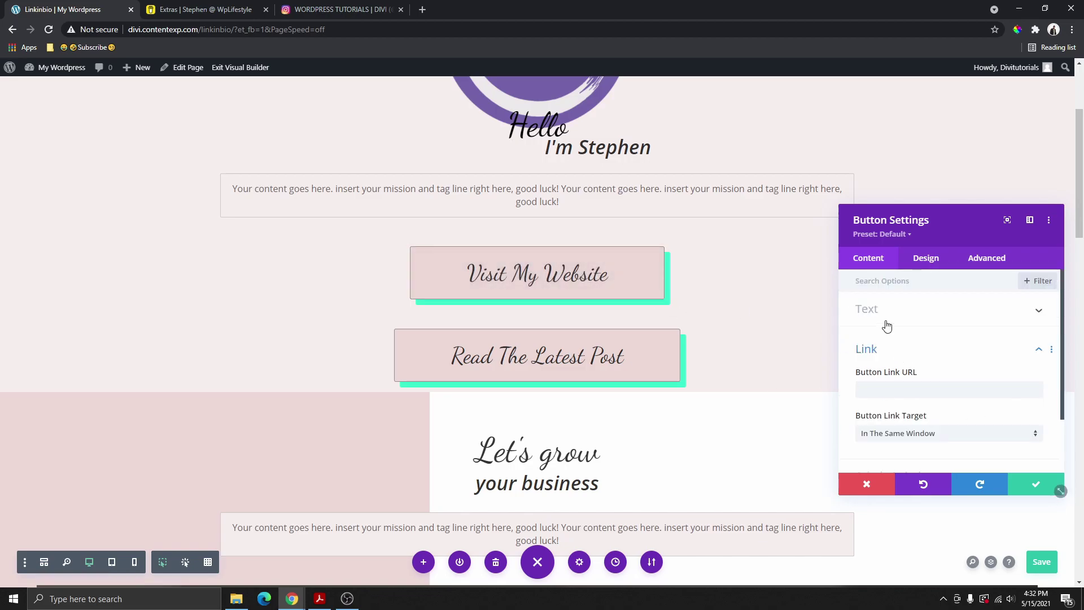
click(929, 260)
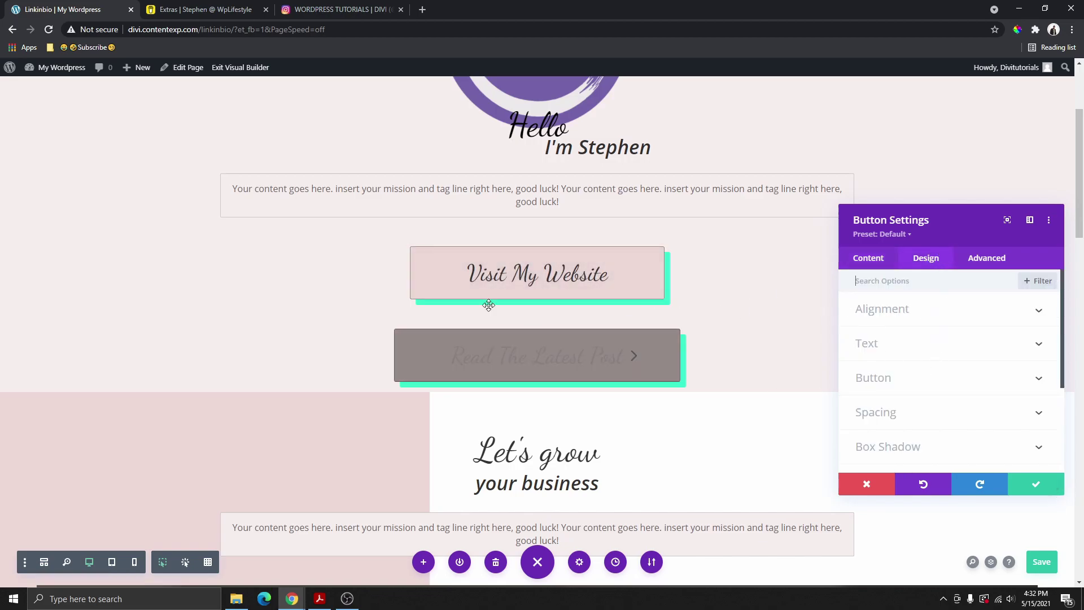
Step: Expand the Button design options and check the tablet and phone text sizes
click(879, 382)
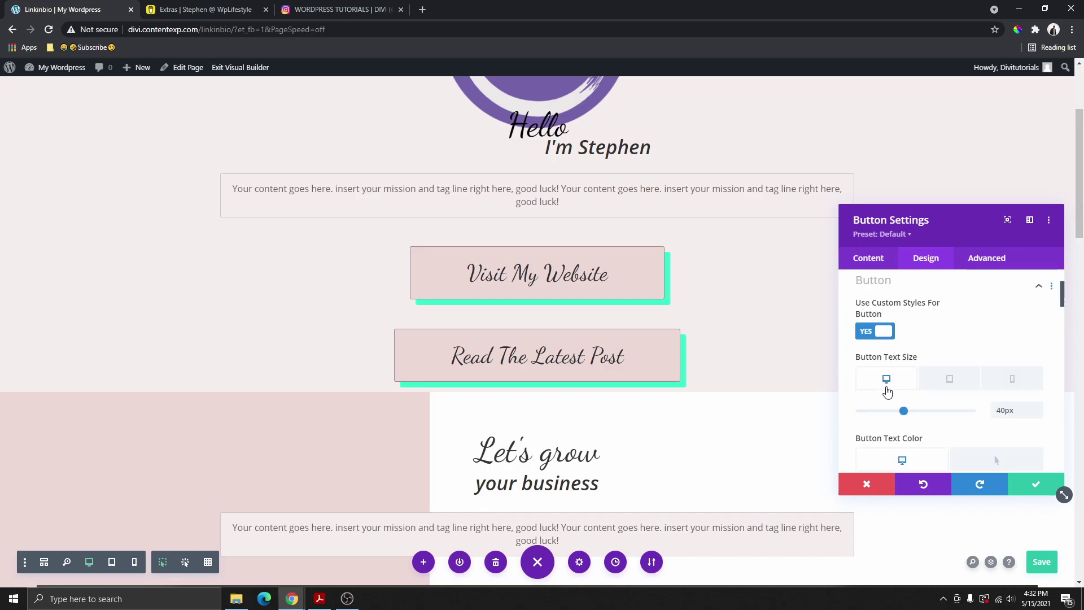
click(971, 391)
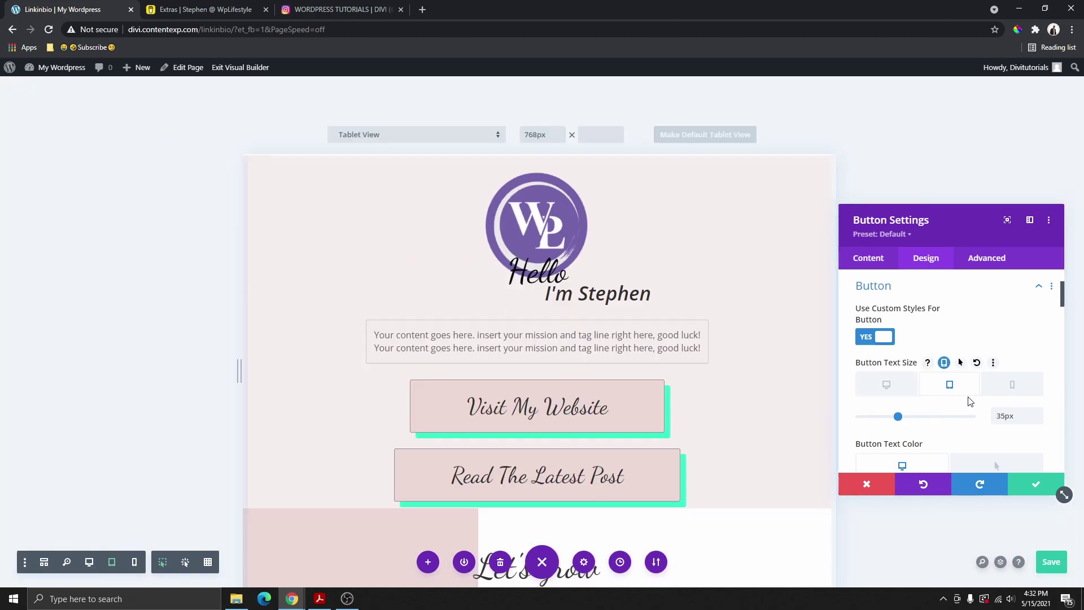
click(1020, 389)
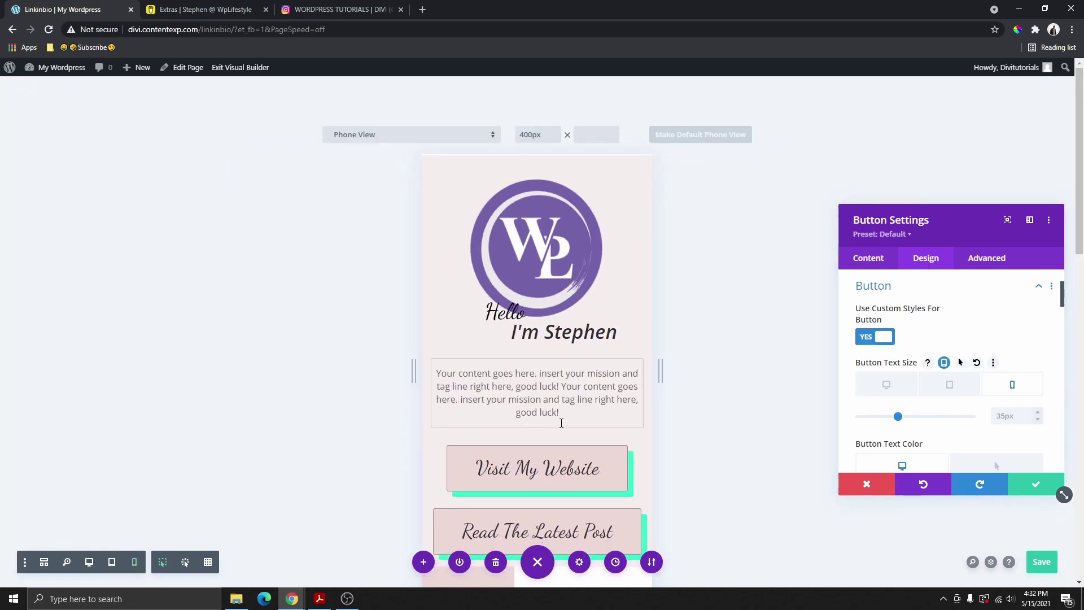
scroll(904, 395, down, 2)
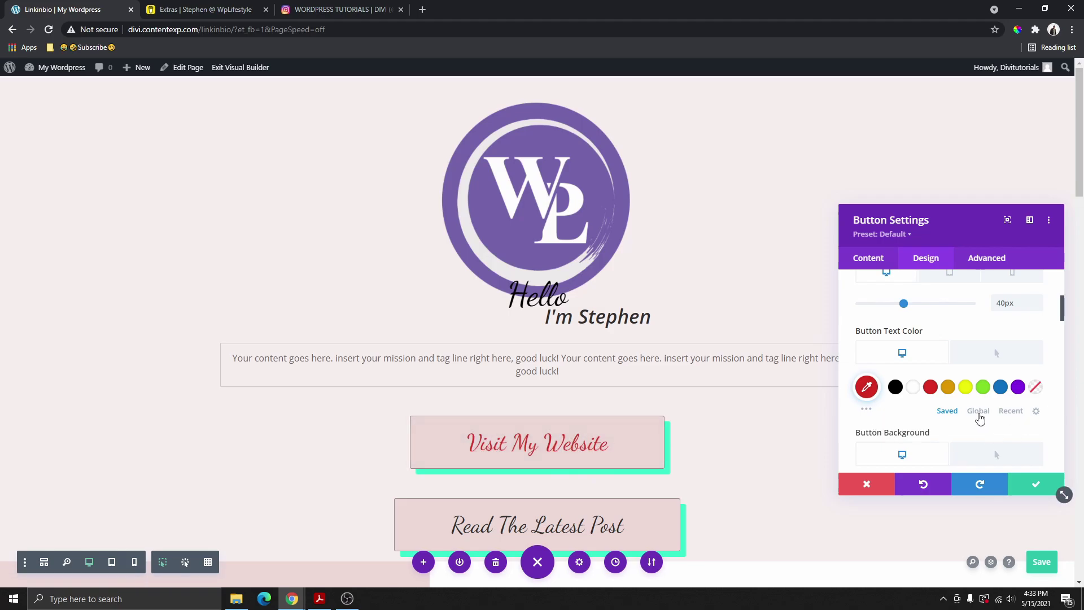
Step: Set the button's hover text colour to teal #32facb from the global swatches
click(979, 411)
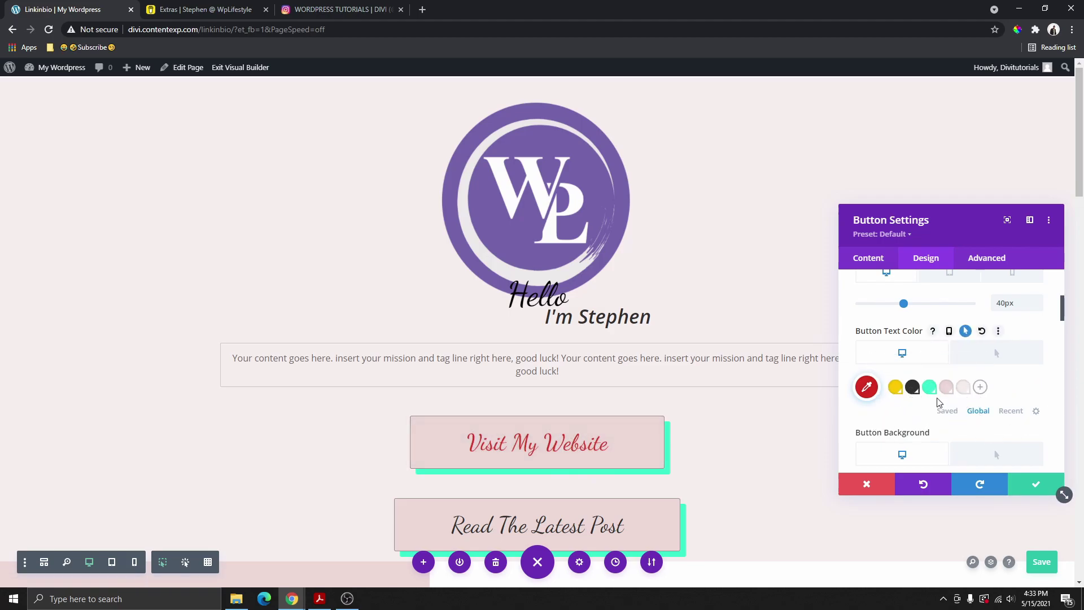
scroll(878, 398, down, 2)
scroll(895, 416, up, 1)
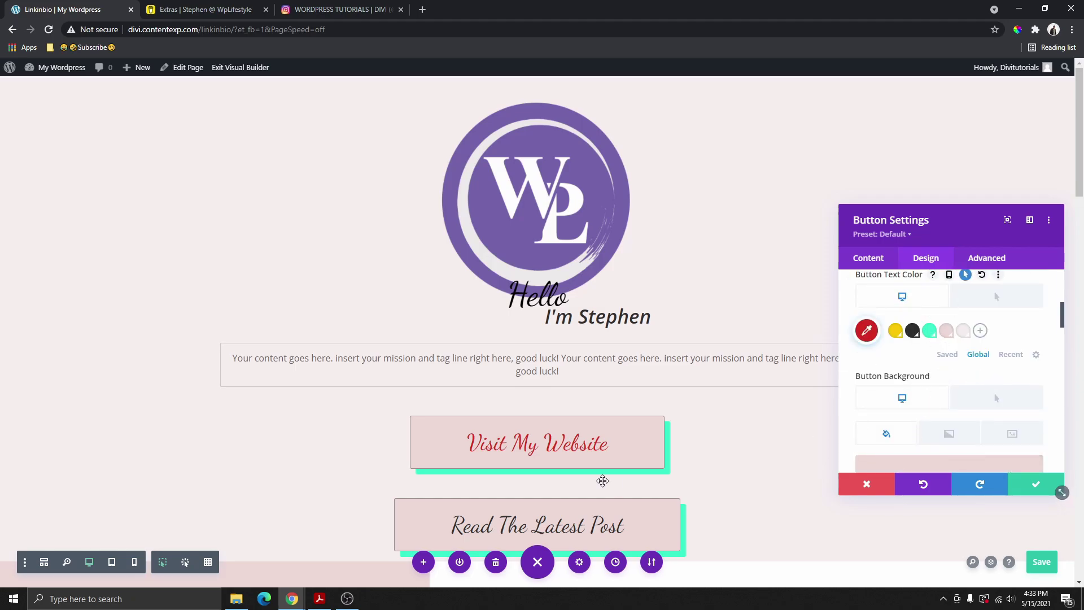
click(931, 335)
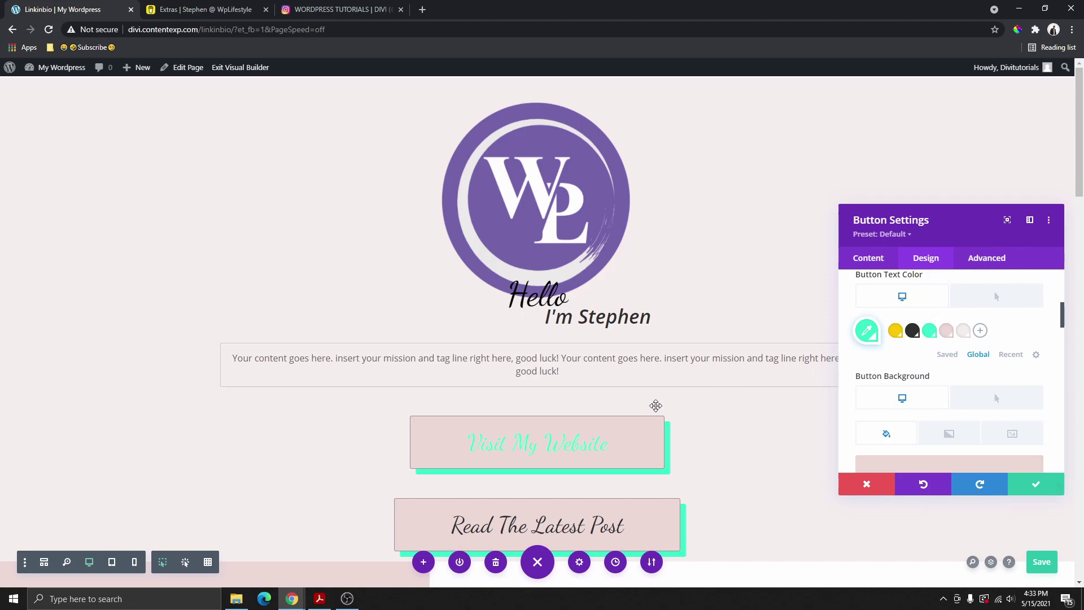
scroll(652, 405, down, 10)
scroll(638, 416, up, 8)
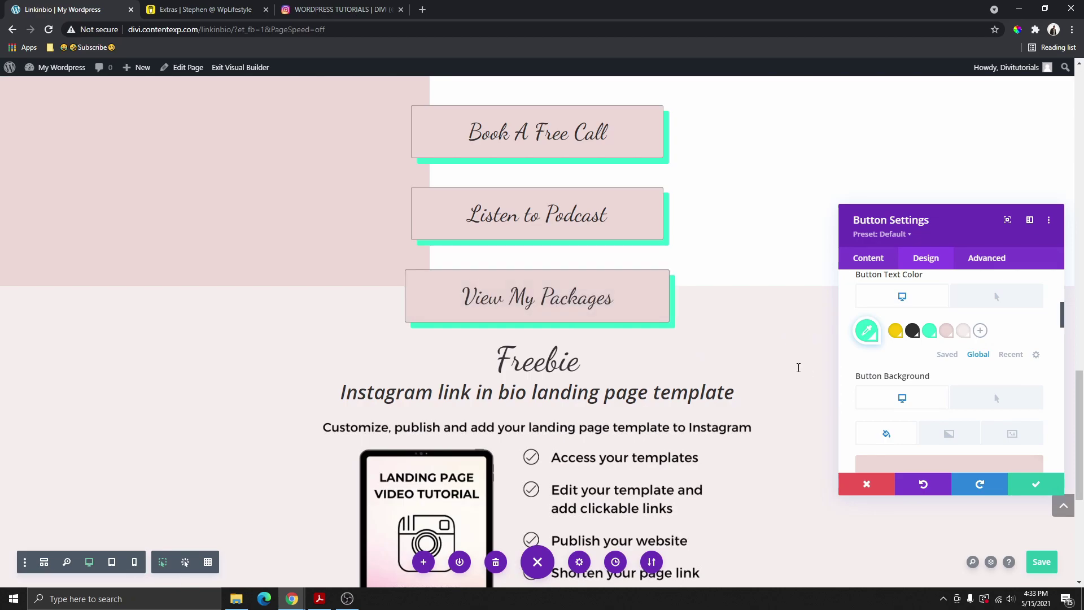
scroll(712, 358, up, 12)
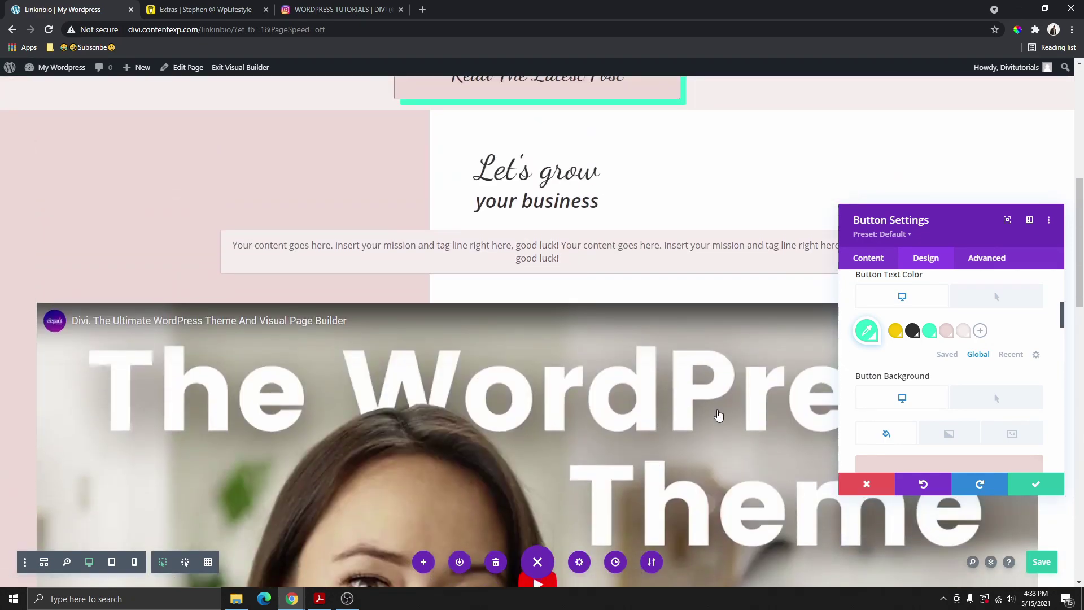
click(869, 257)
scroll(649, 242, up, 3)
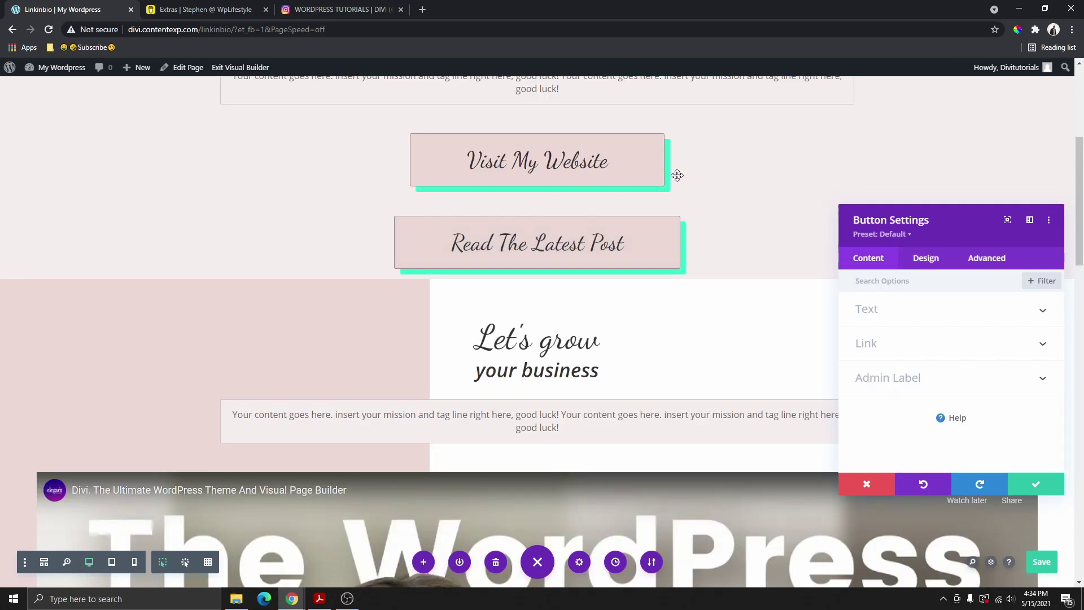
Step: Pick a purple global swatch as the Box Shadow colour, then close Button Settings
click(926, 258)
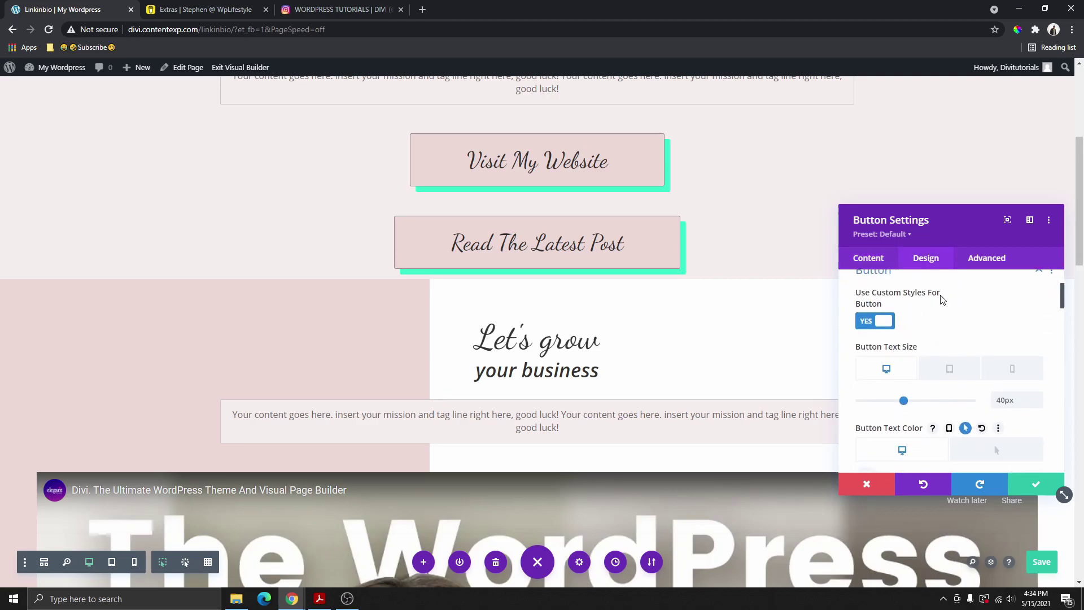
scroll(940, 297, down, 2)
scroll(927, 305, up, 2)
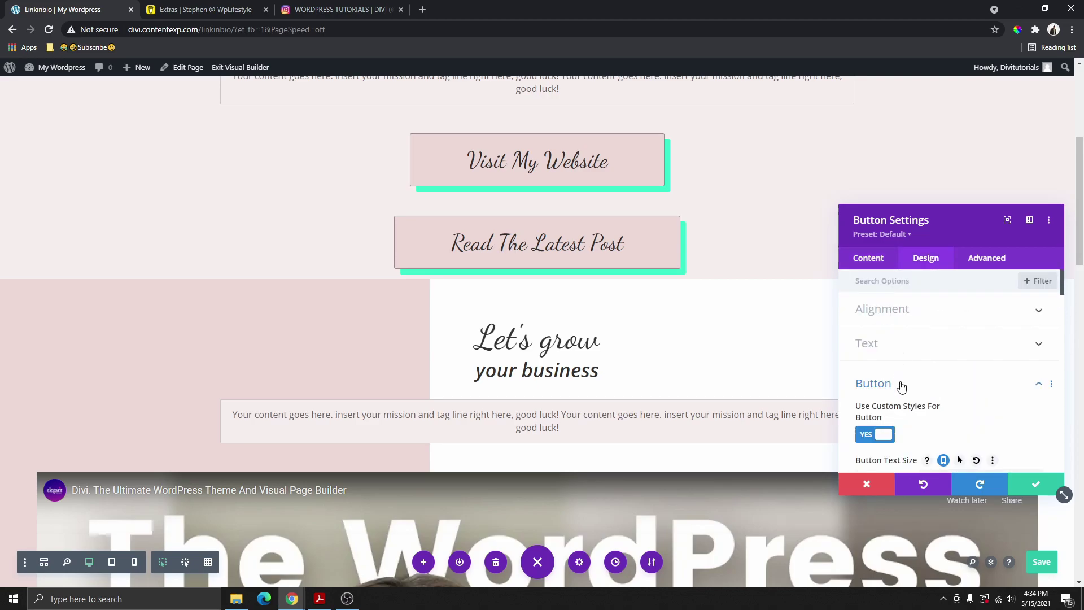
scroll(902, 385, down, 10)
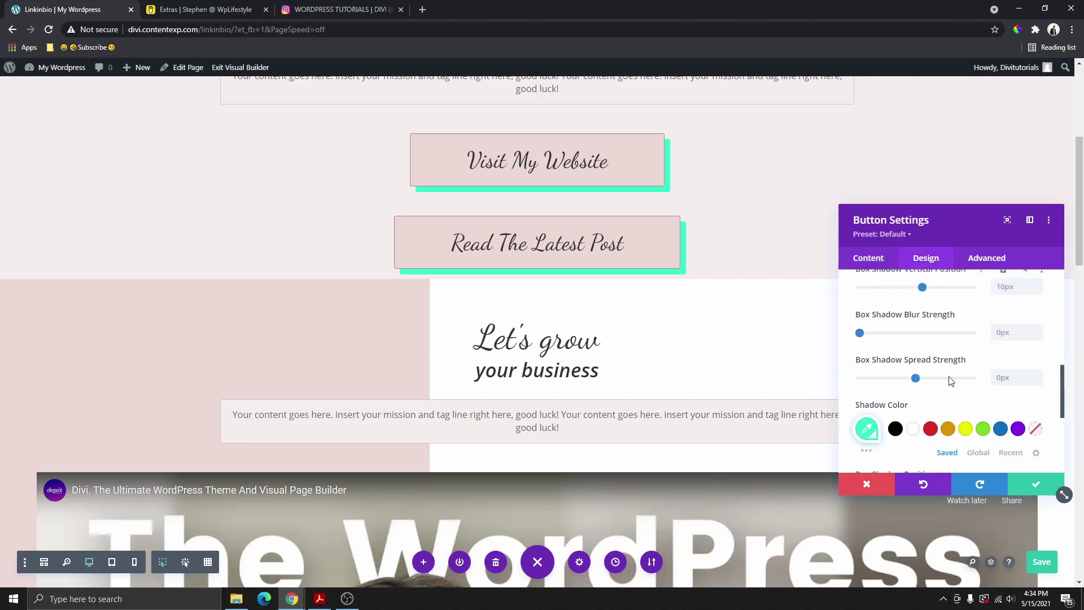
scroll(951, 381, down, 3)
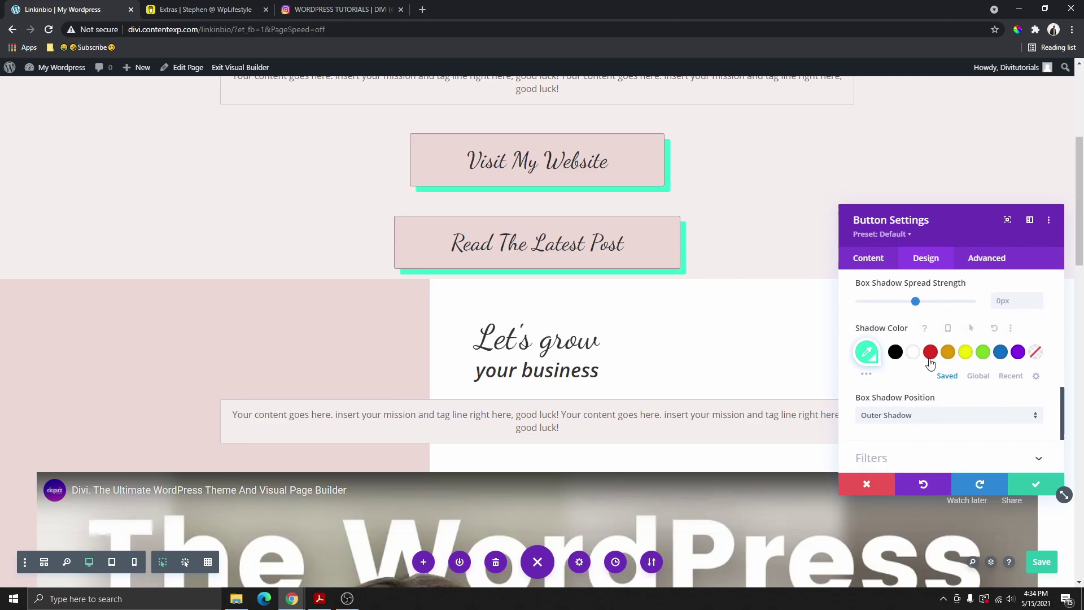
click(978, 375)
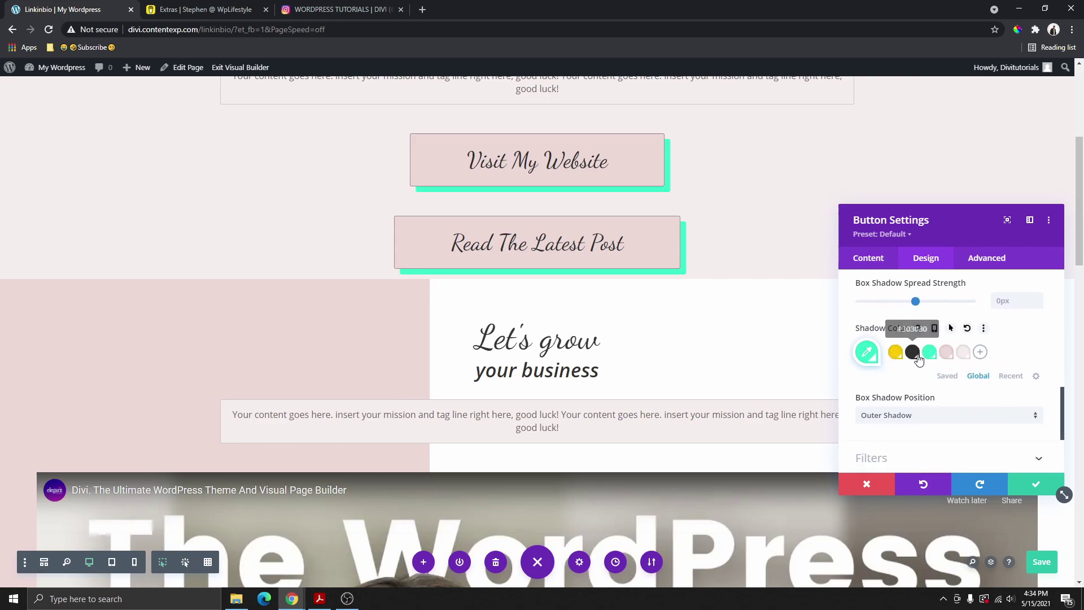
click(911, 355)
key(Escape)
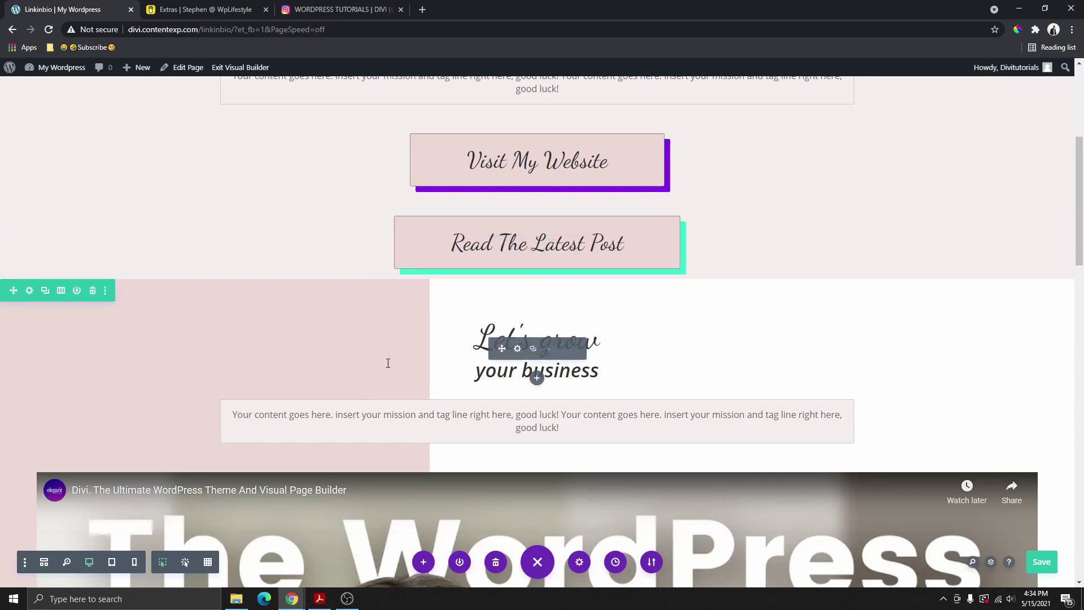
scroll(396, 390, down, 1)
scroll(400, 403, down, 10)
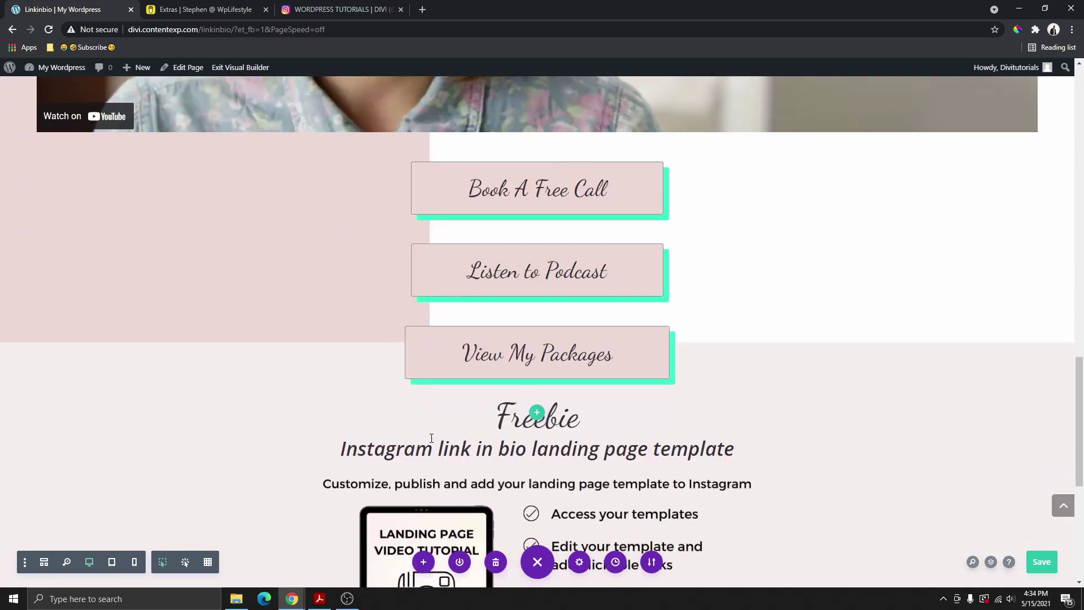
scroll(796, 406, up, 10)
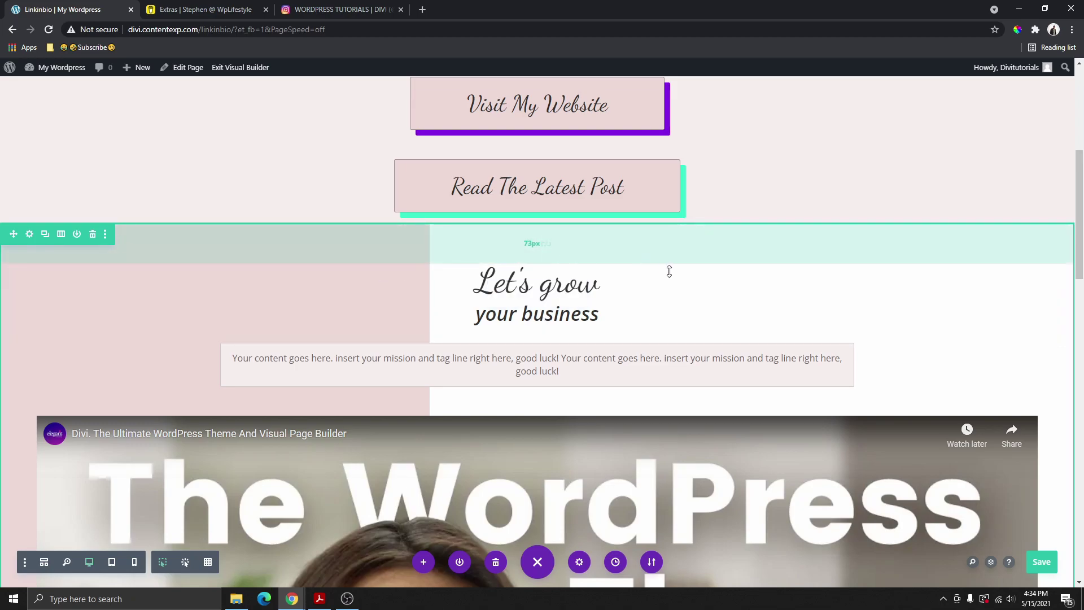
Step: Open the Let's grow row's settings and switch its background to a gradient
click(29, 236)
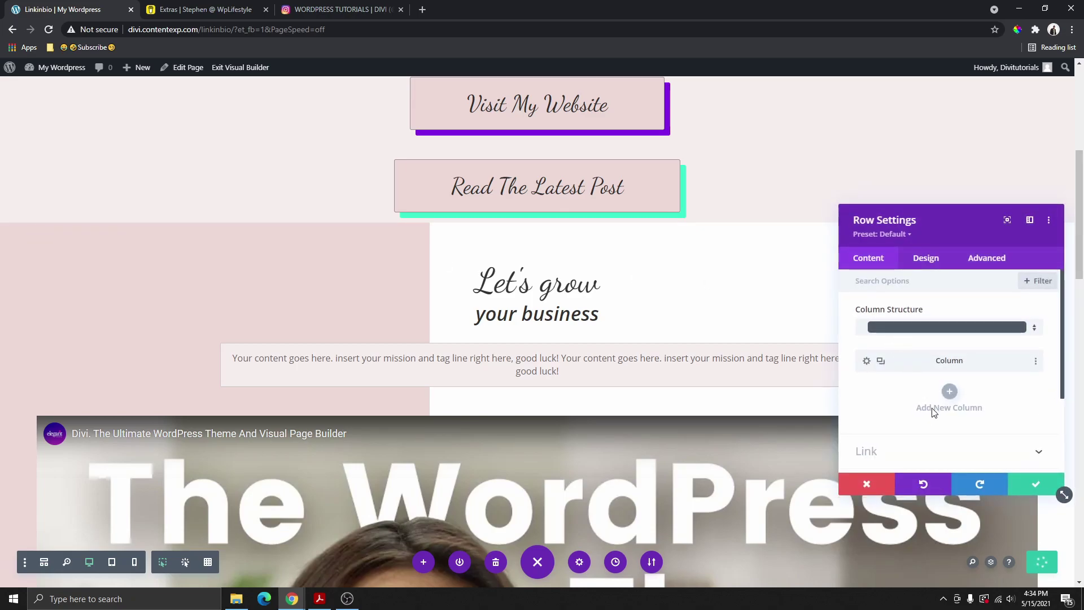
scroll(904, 440, down, 1)
scroll(902, 449, down, 1)
click(905, 370)
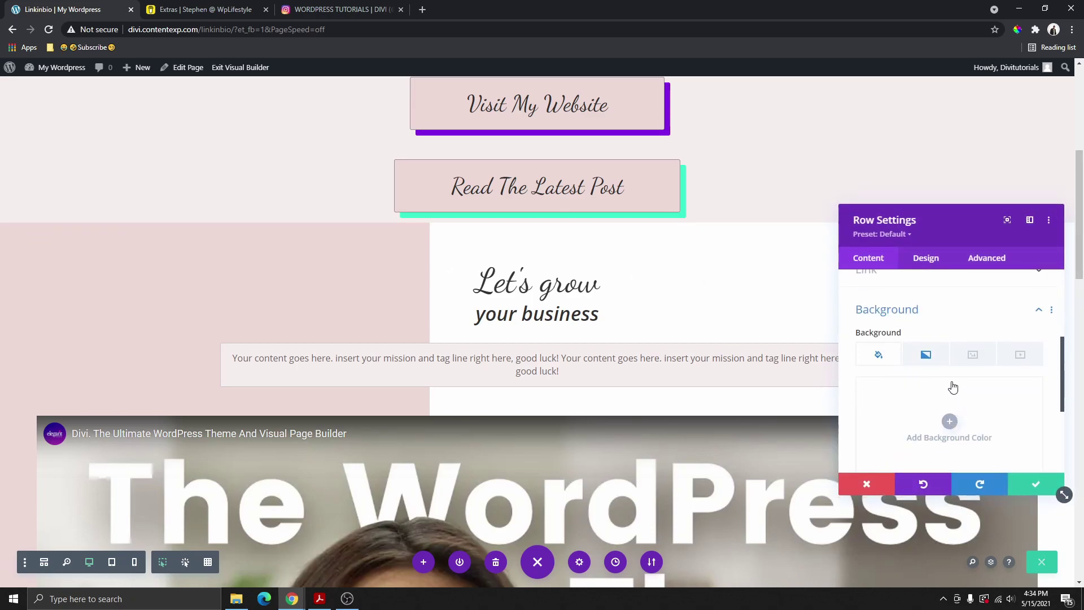
click(926, 357)
scroll(949, 367, down, 2)
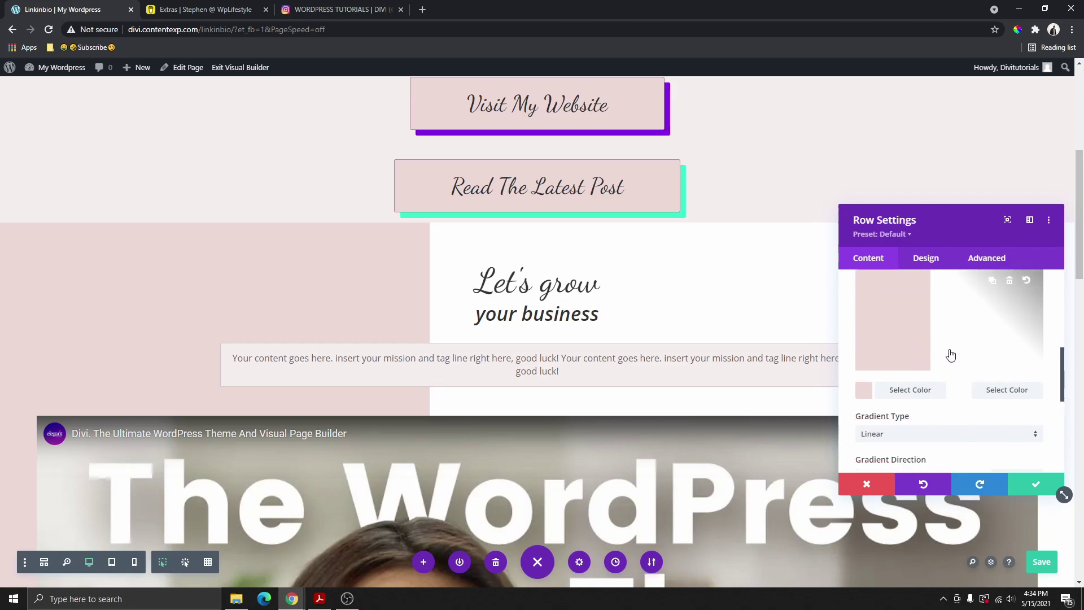
scroll(951, 355, up, 1)
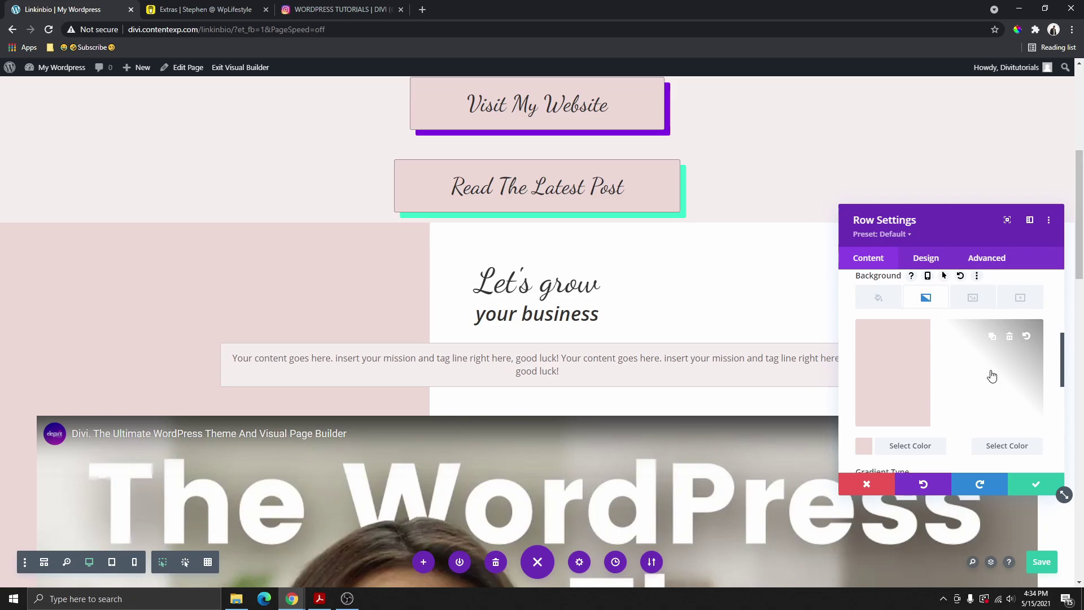
scroll(978, 406, down, 1)
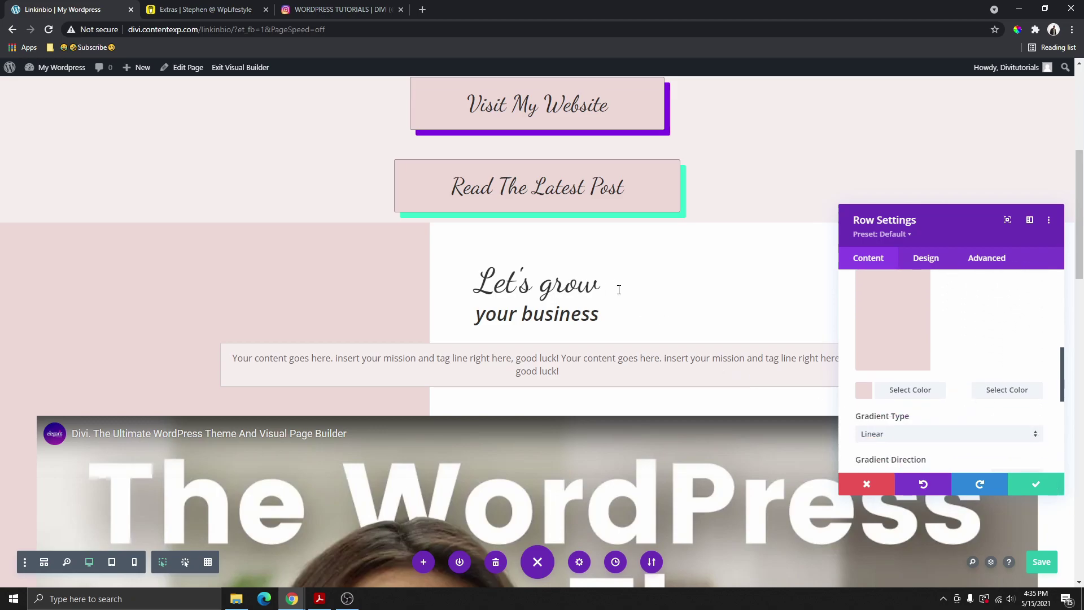
Step: Try orange #e09900 and yellow, then set the gradient's second colour to dark grey #303030
click(964, 392)
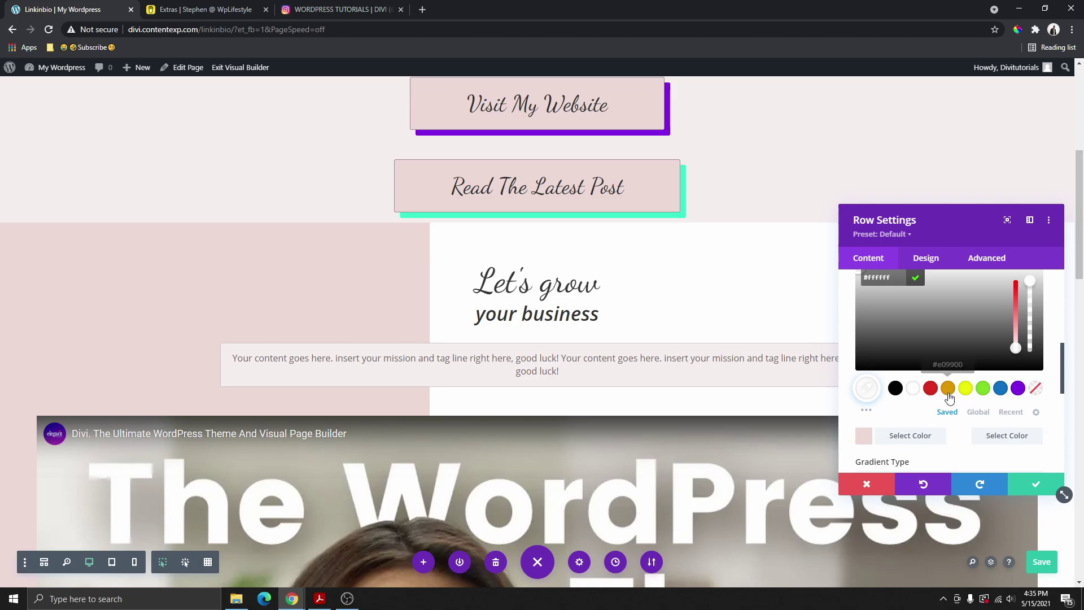
click(948, 389)
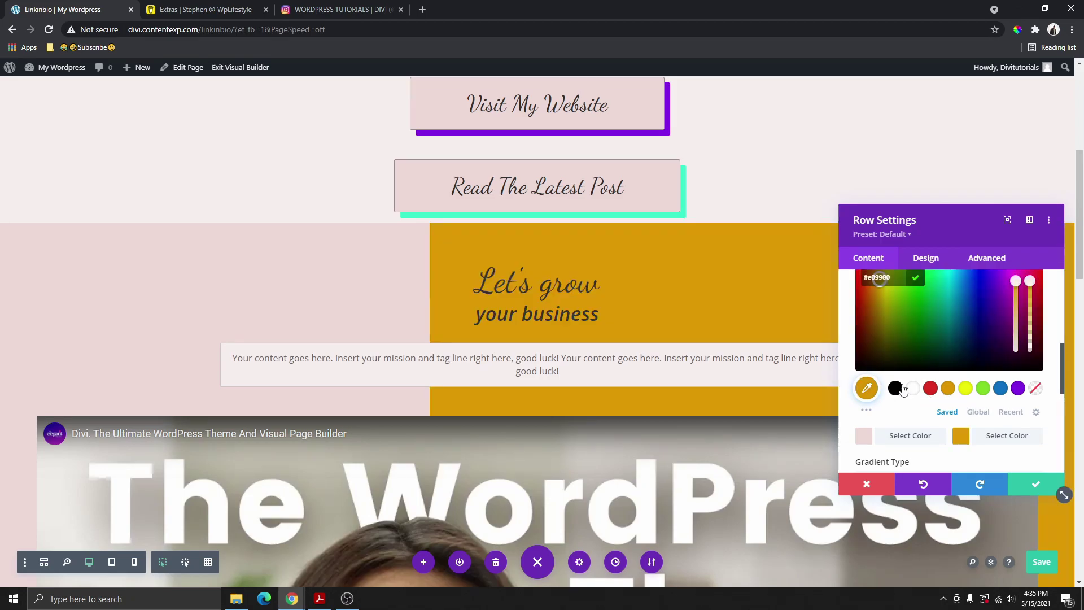
click(966, 388)
scroll(682, 295, down, 1)
scroll(682, 295, down, 10)
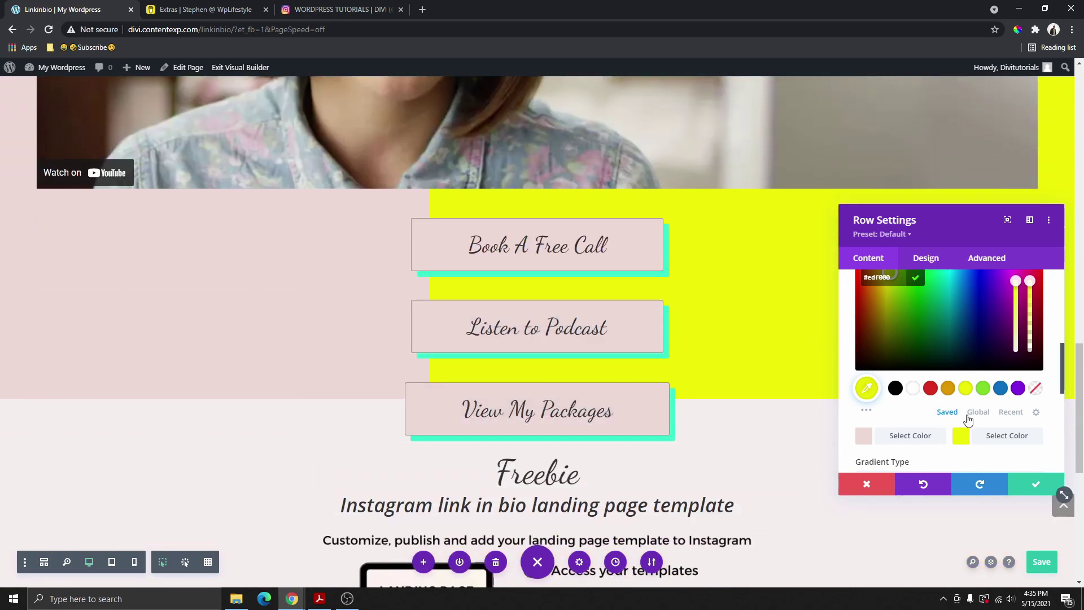
click(977, 412)
click(913, 389)
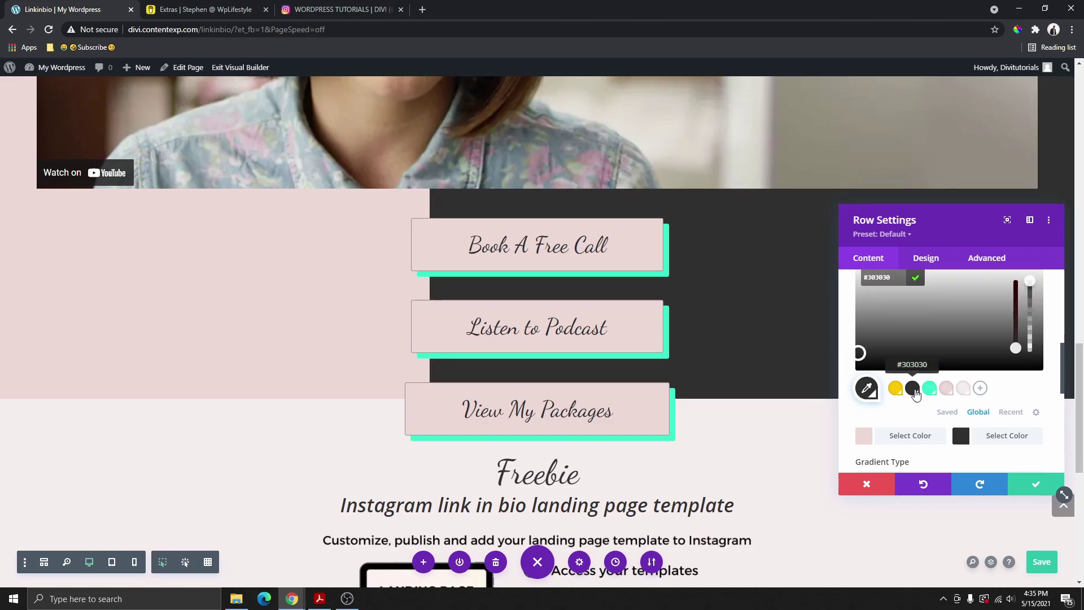
scroll(709, 355, up, 10)
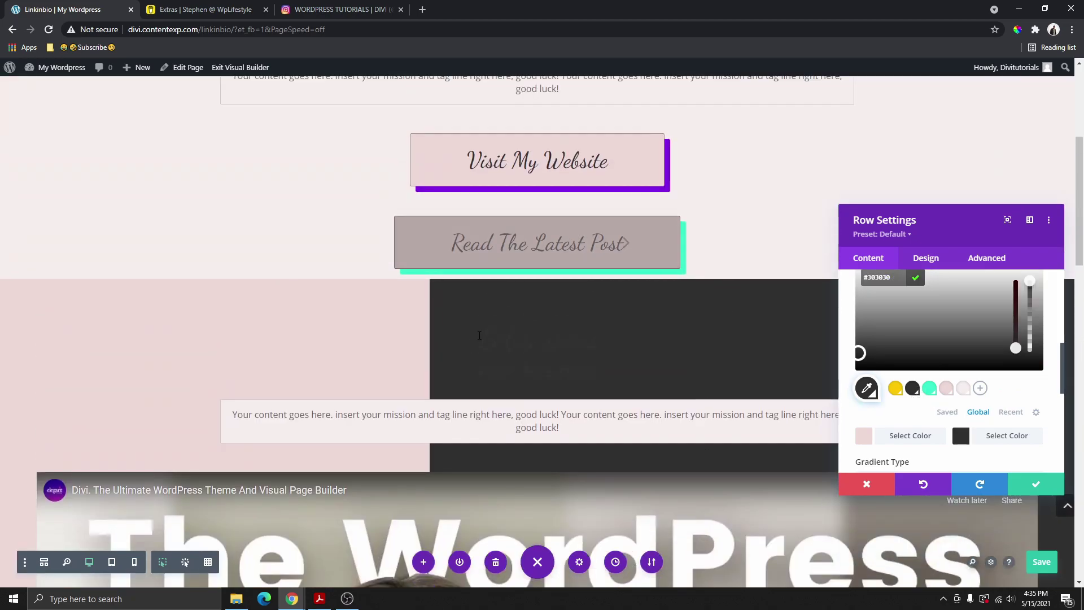
Step: Save the row's #303030 gradient background and scroll through the page
click(1037, 485)
scroll(102, 230, down, 7)
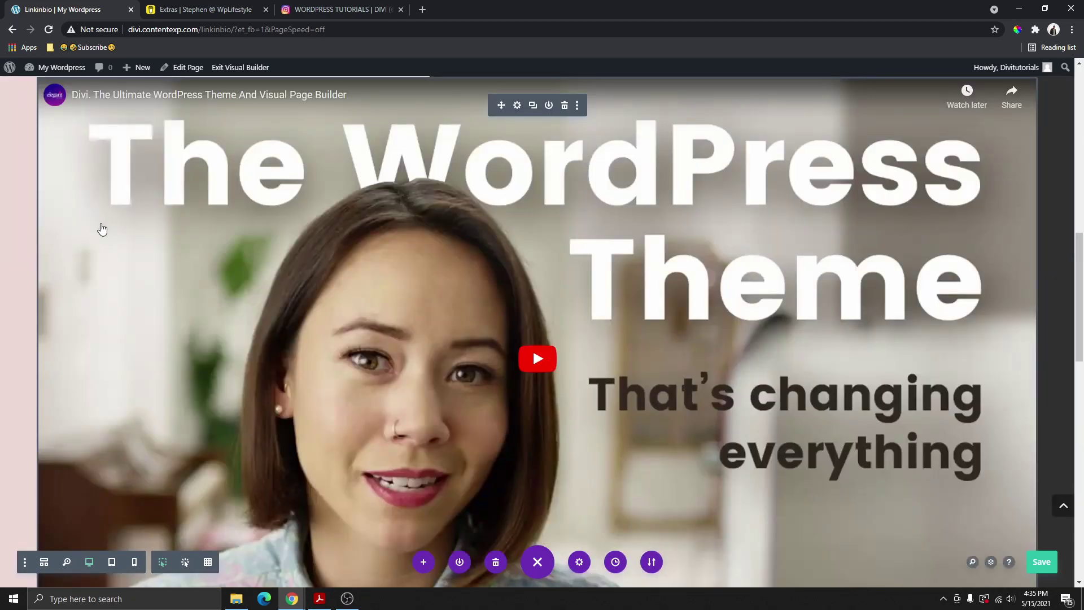
scroll(107, 223, up, 4)
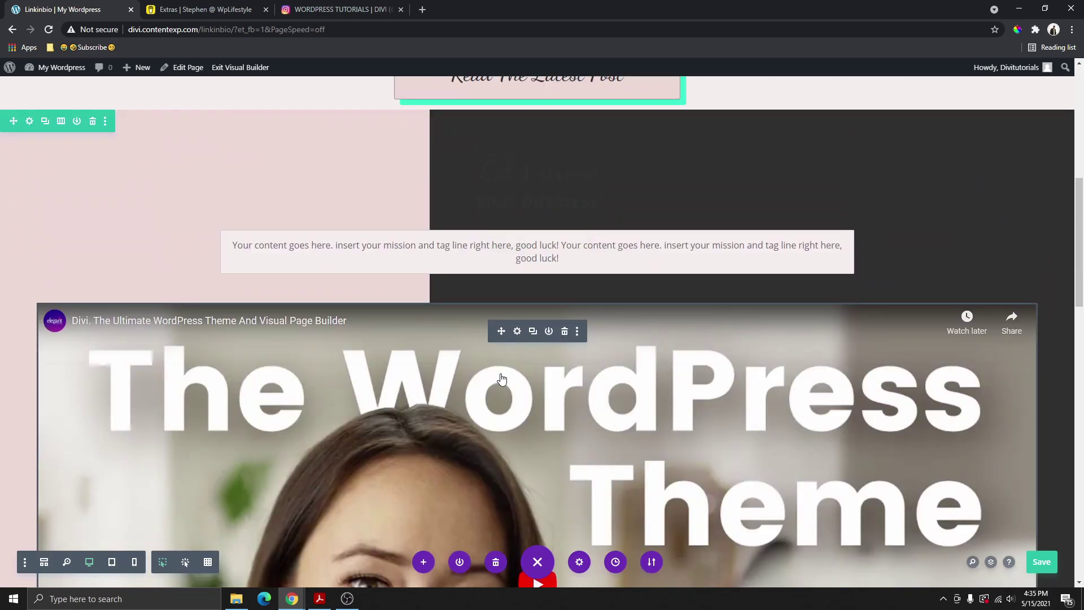
scroll(502, 378, down, 4)
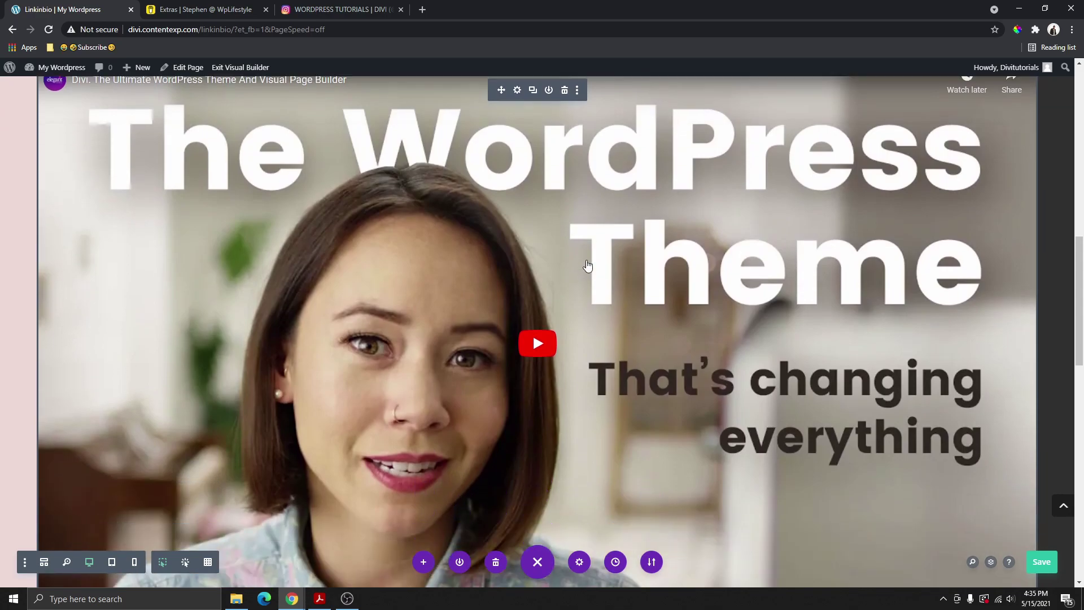
scroll(587, 266, down, 3)
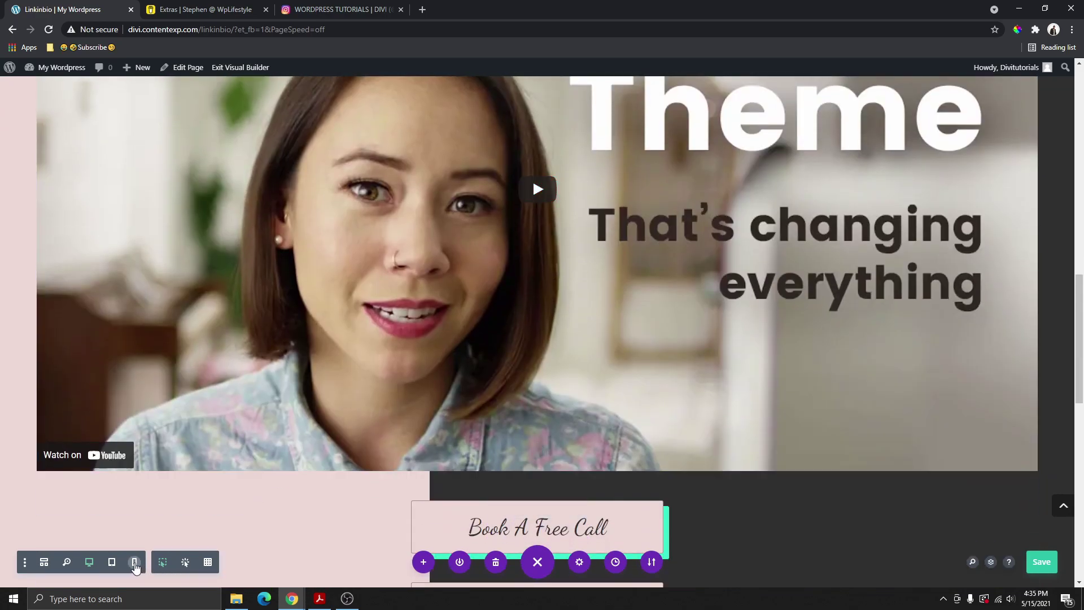
Step: Switch to the 400px Phone View and scroll up to the Let's grow heading
click(134, 562)
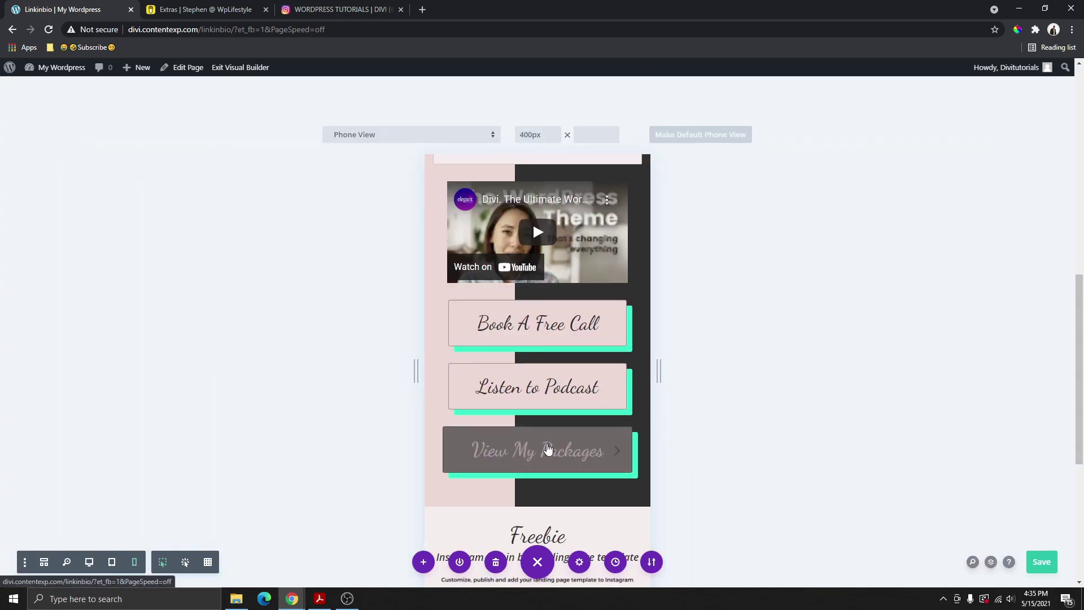
scroll(547, 448, up, 3)
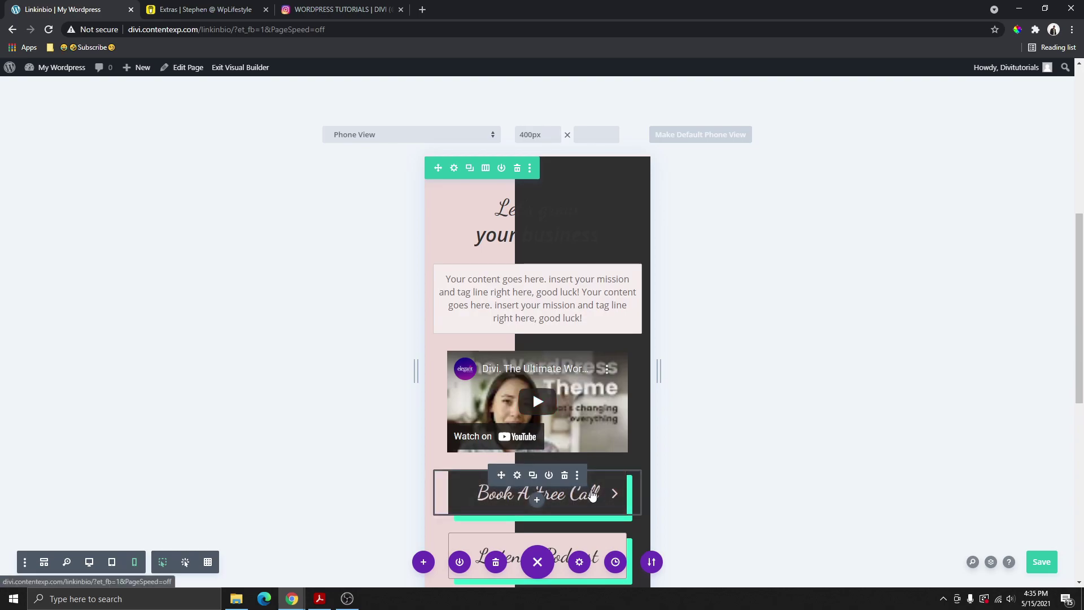
scroll(592, 496, up, 3)
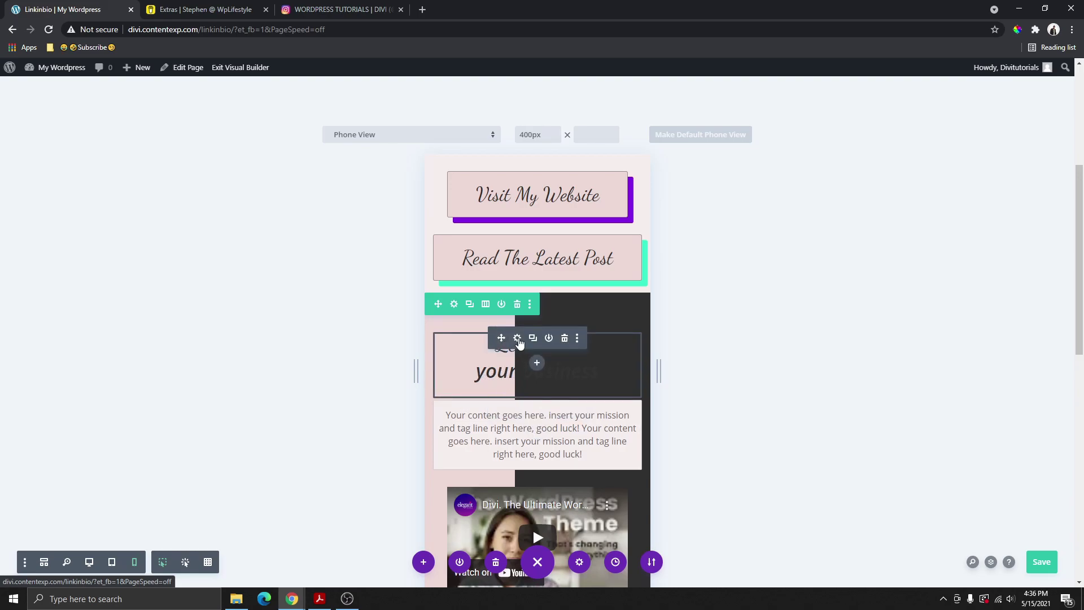
Step: Change the Let's grow row's second gradient colour from #303030 to white and save it
click(516, 338)
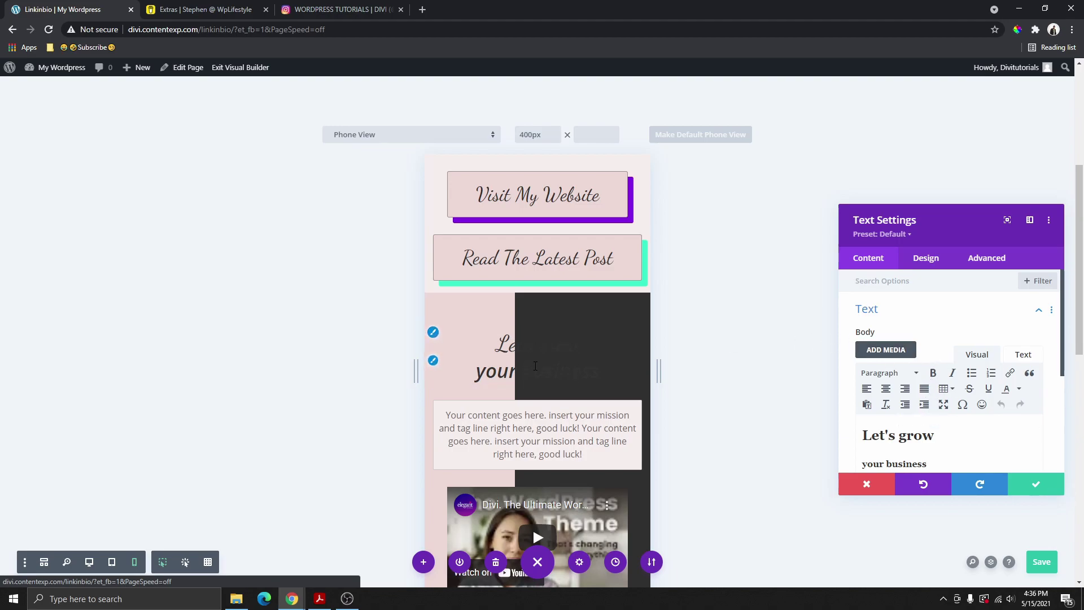
click(433, 332)
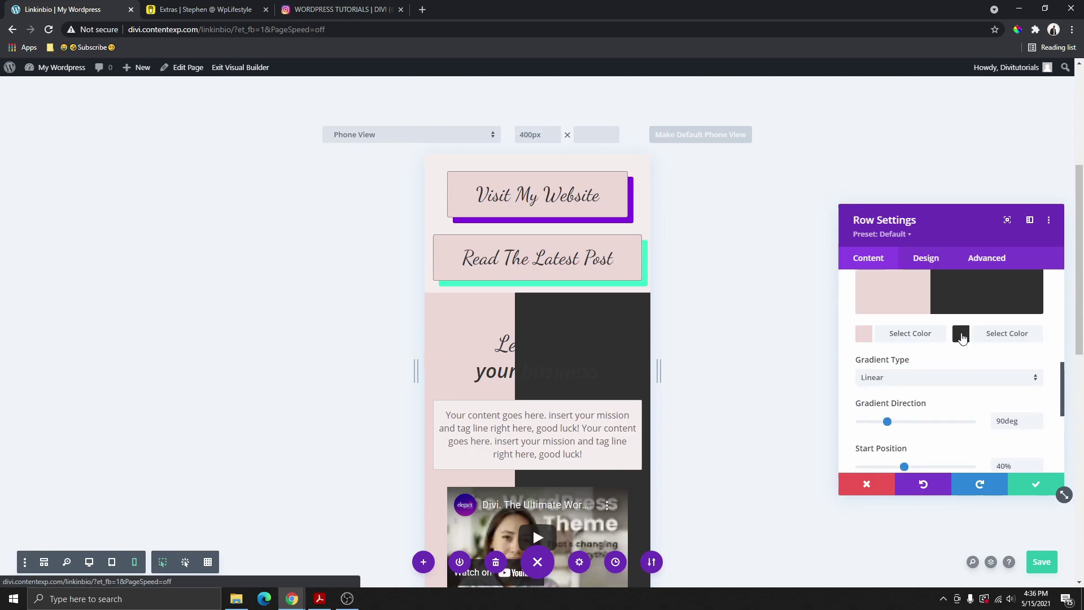
click(913, 331)
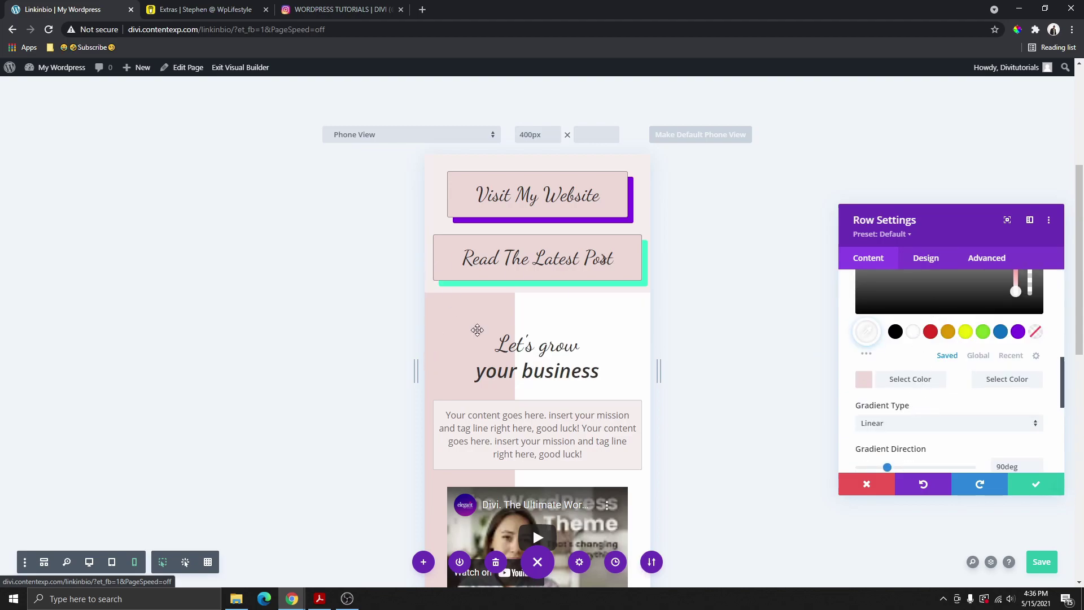
click(1037, 484)
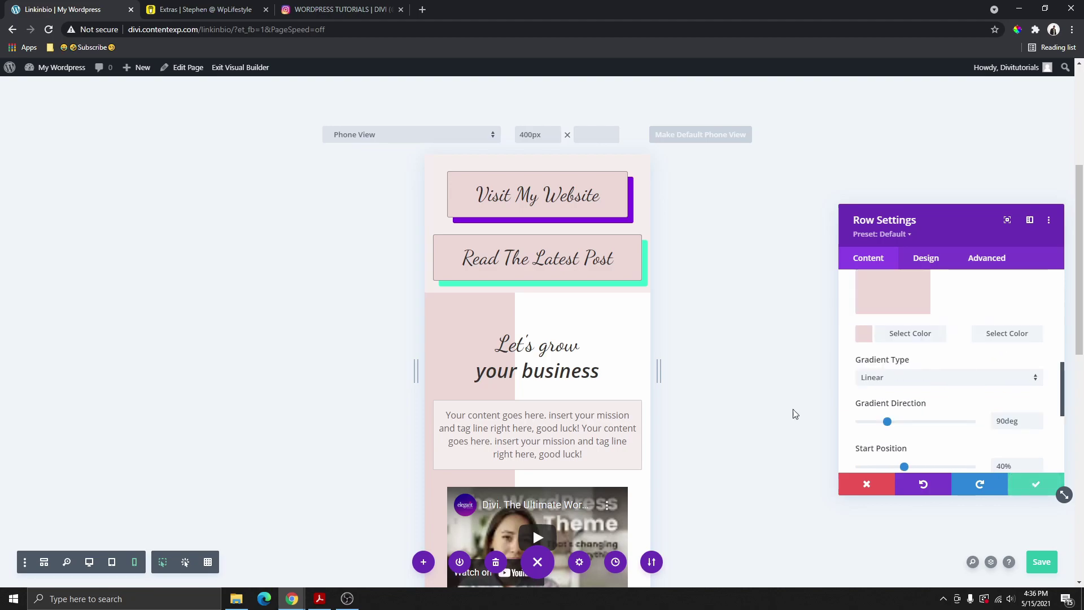
scroll(533, 301, down, 4)
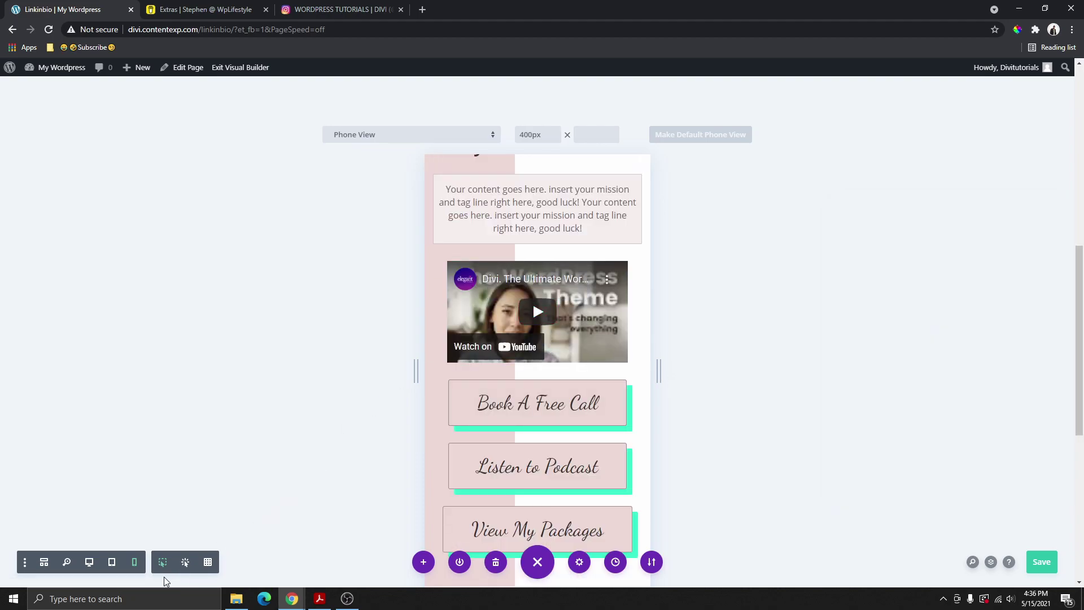
Step: Switch back to desktop view and scroll past the video and buttons to the Freebie section
click(84, 563)
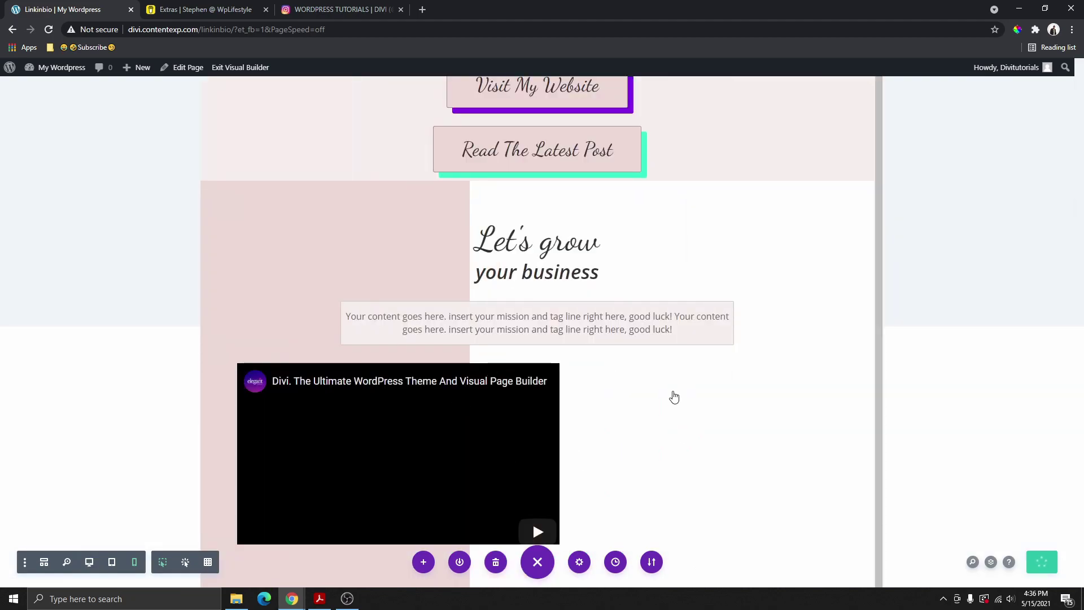
scroll(587, 351, down, 5)
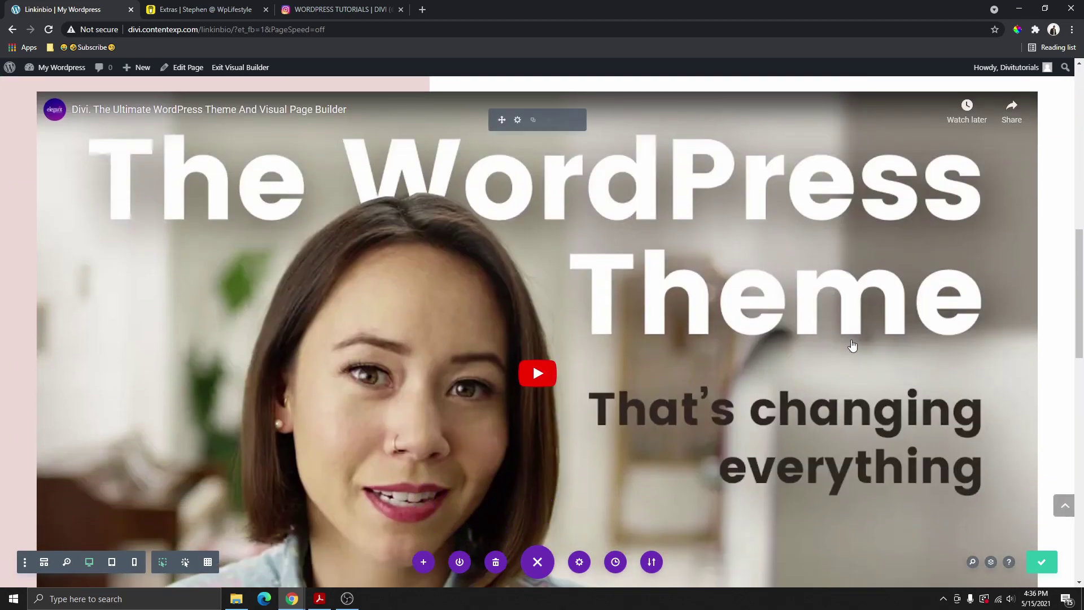
scroll(533, 362, down, 4)
scroll(514, 380, up, 4)
scroll(619, 295, up, 4)
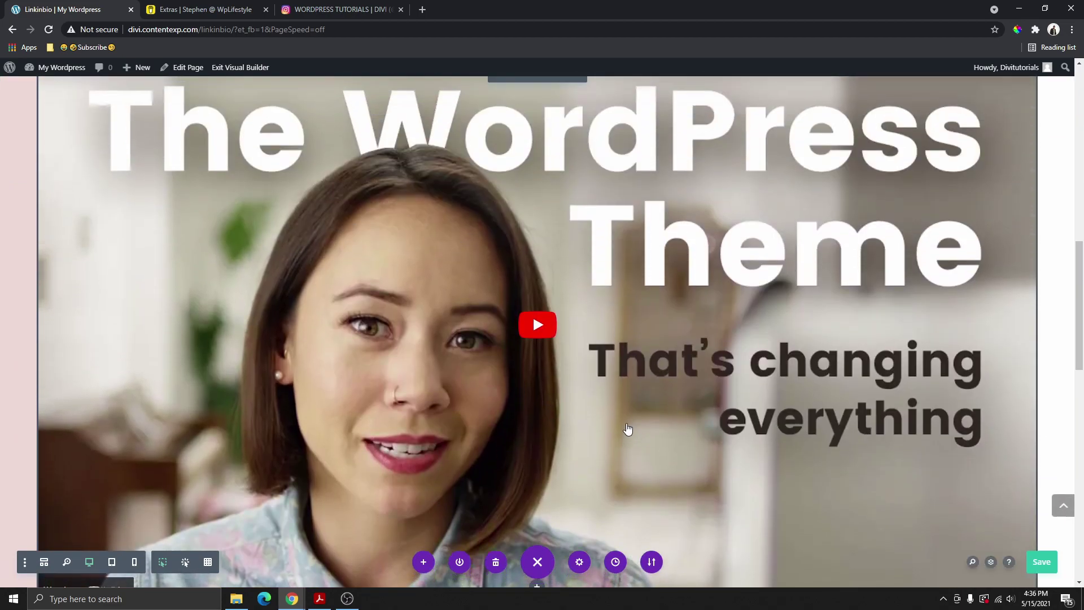
scroll(620, 344, down, 12)
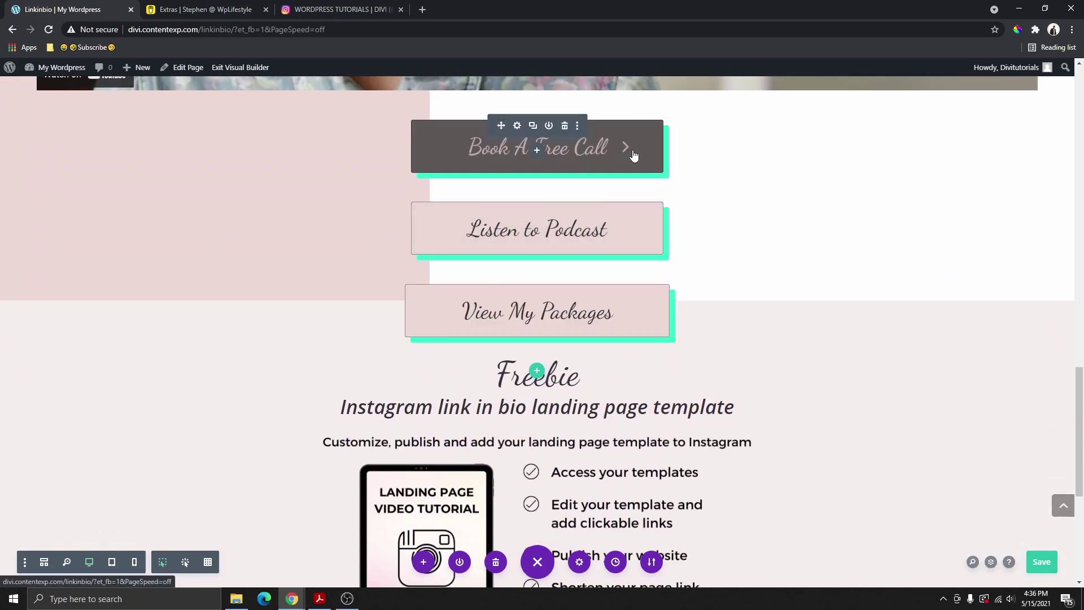
scroll(527, 155, down, 4)
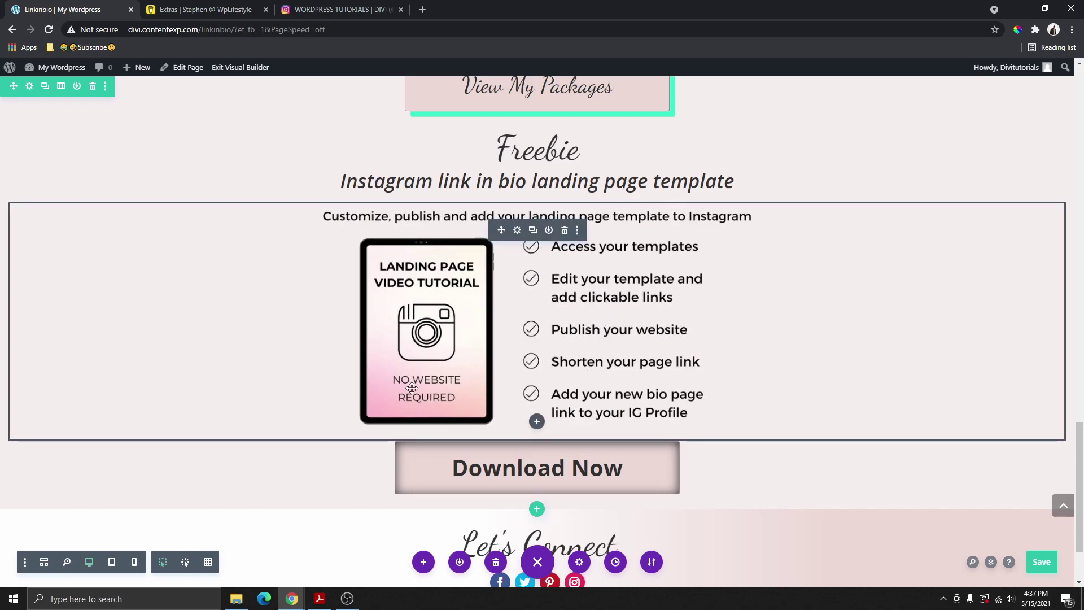
Step: Replace the Freebie section's image with Freebie.jpg from the Media Library
click(517, 232)
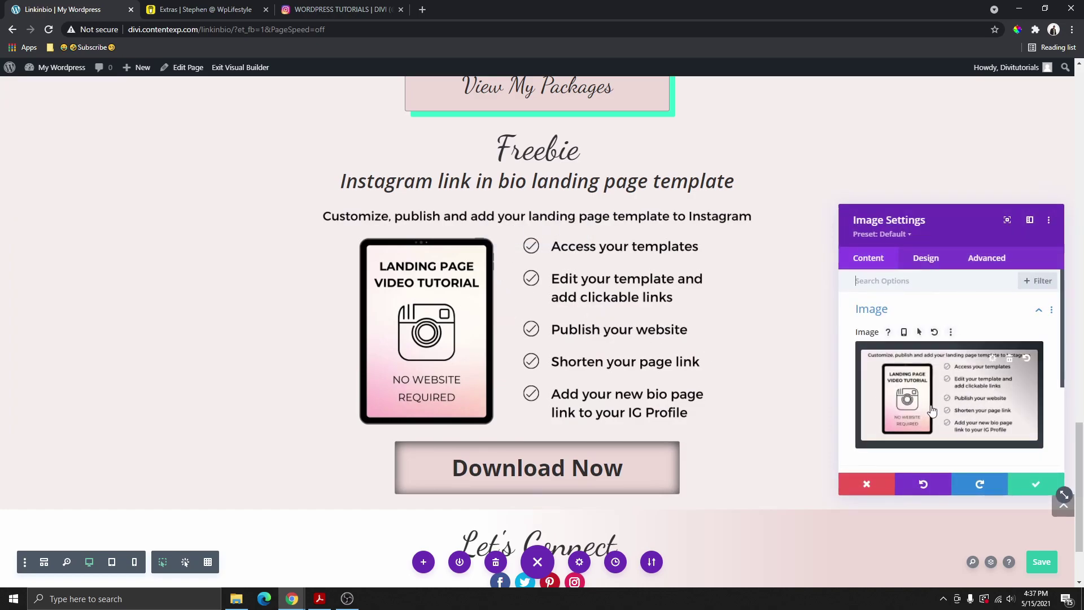
click(955, 396)
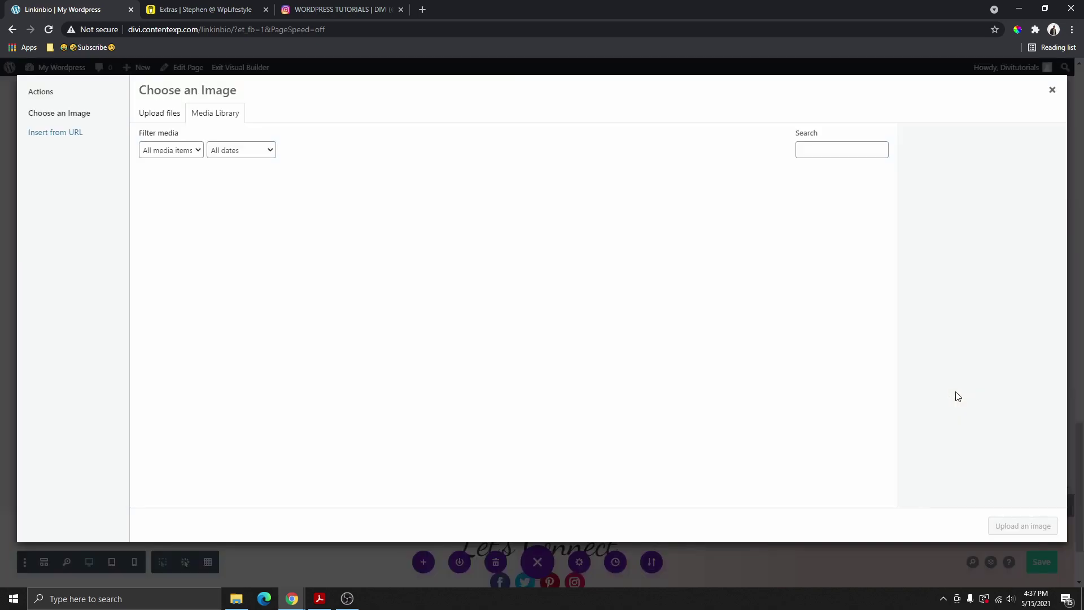
click(193, 216)
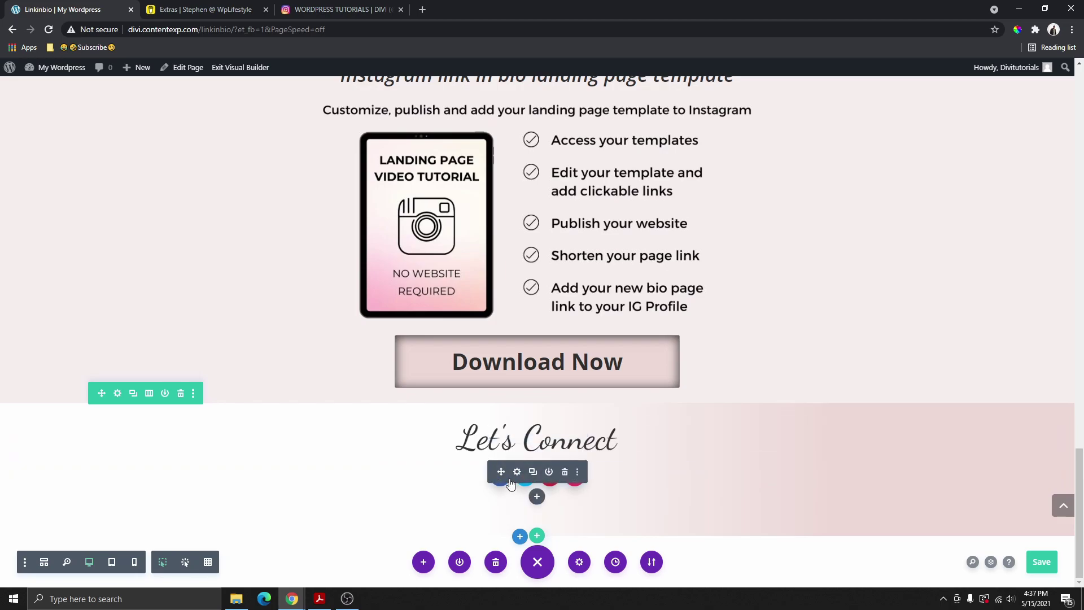
Step: Open the Social Media Follow module's facebook item and browse its Follow Button and Icon design options
mouse_move(524, 479)
click(517, 472)
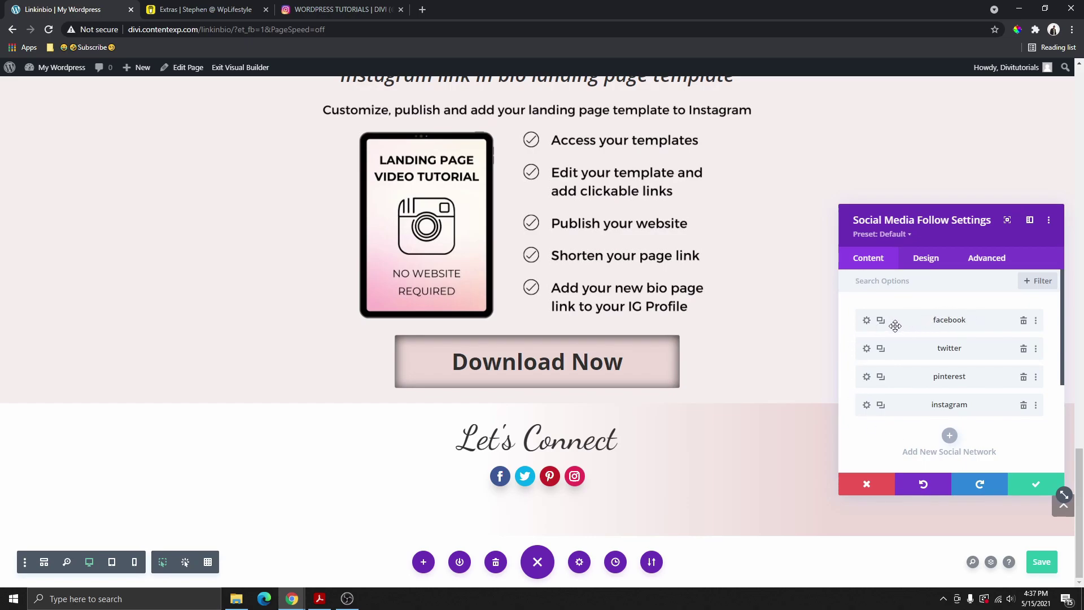
click(867, 321)
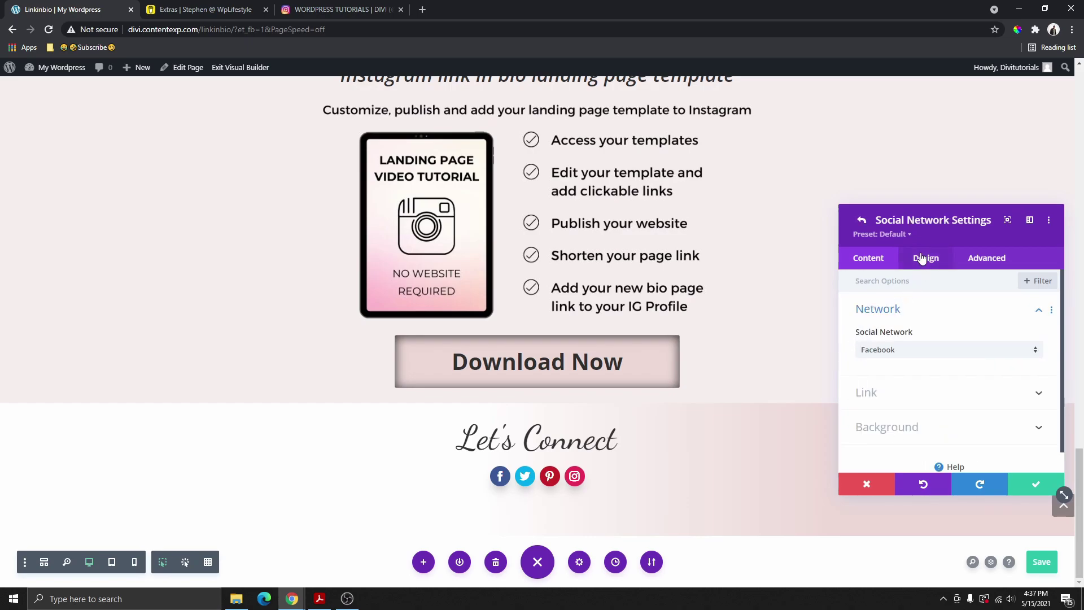
click(921, 259)
scroll(921, 374, down, 2)
scroll(943, 327, up, 2)
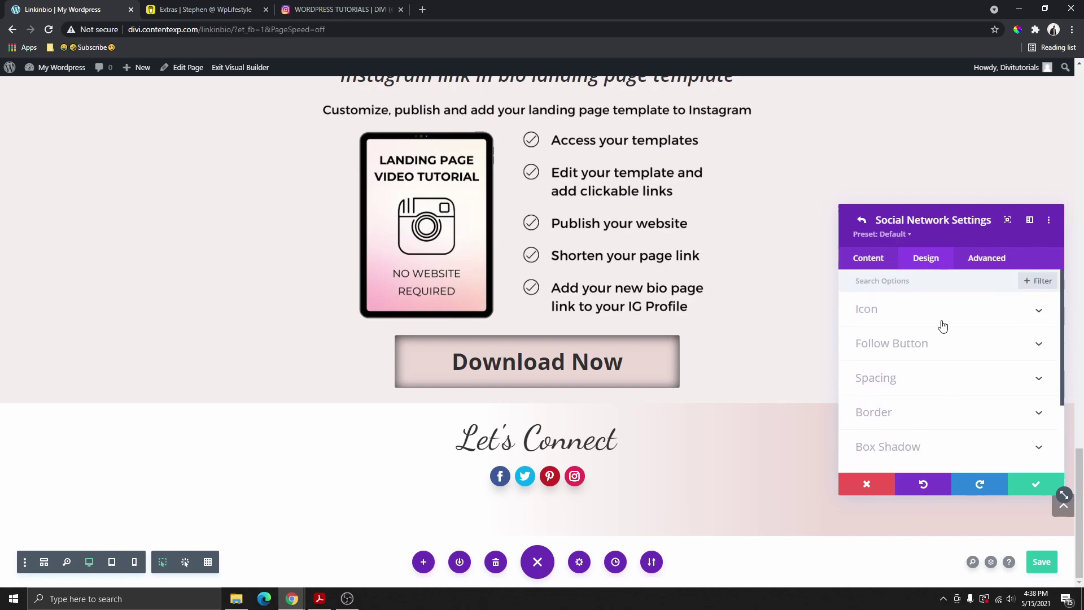
click(927, 343)
scroll(886, 358, down, 1)
scroll(879, 326, up, 1)
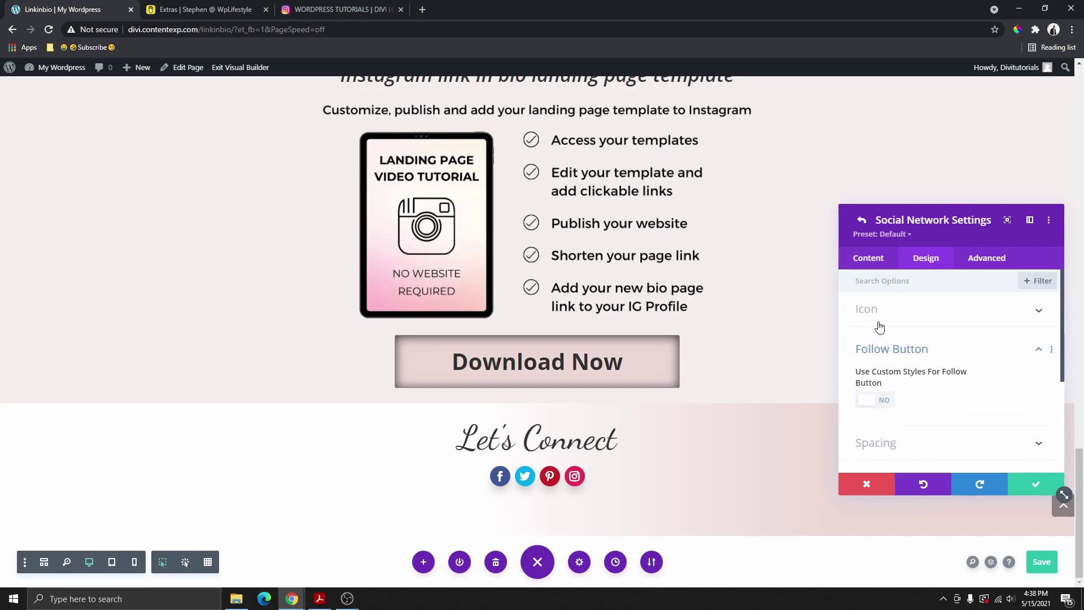
click(880, 317)
scroll(988, 362, down, 1)
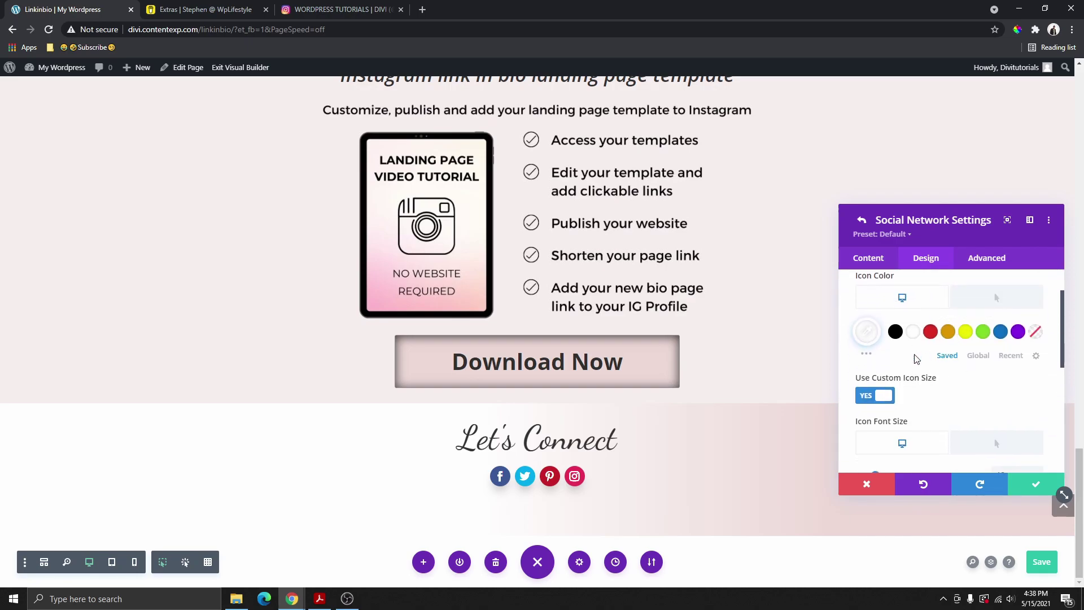
Step: Open the facebook item's Link options and select the Account Link URL field, still '#'
click(864, 264)
click(875, 343)
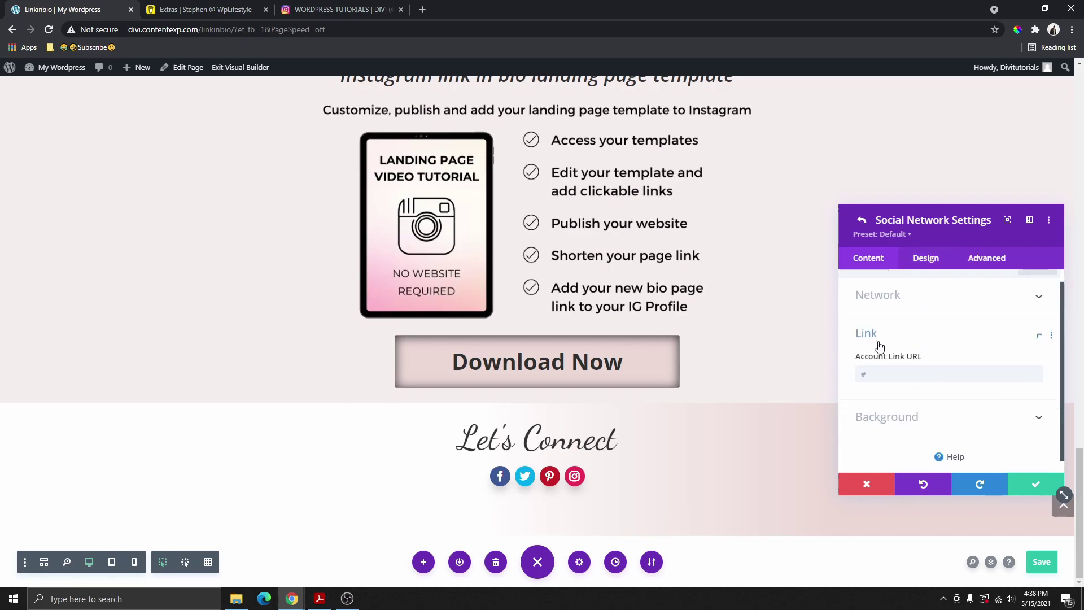
click(876, 363)
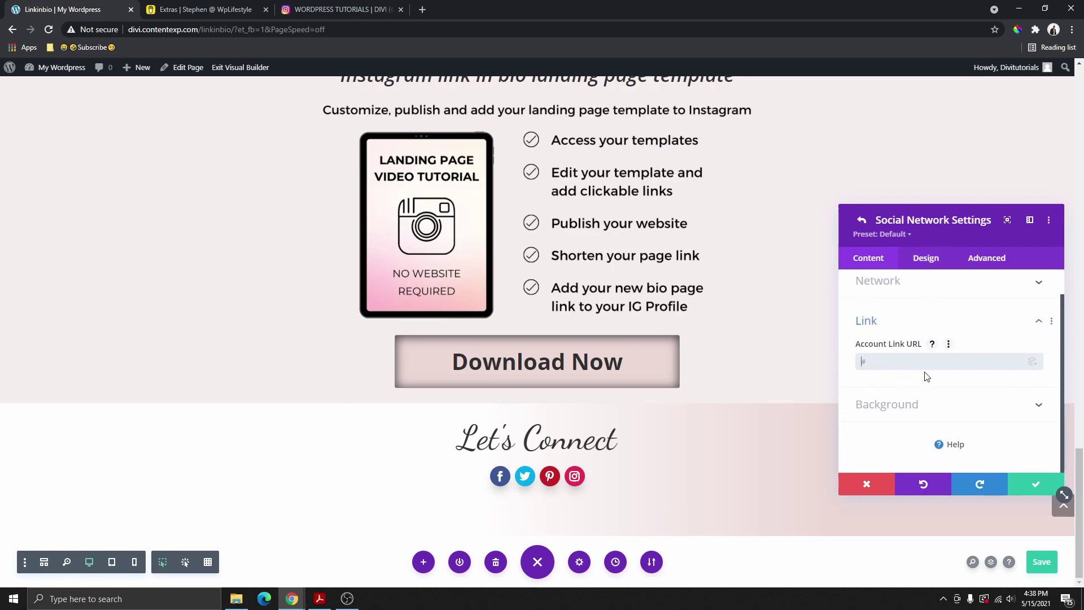